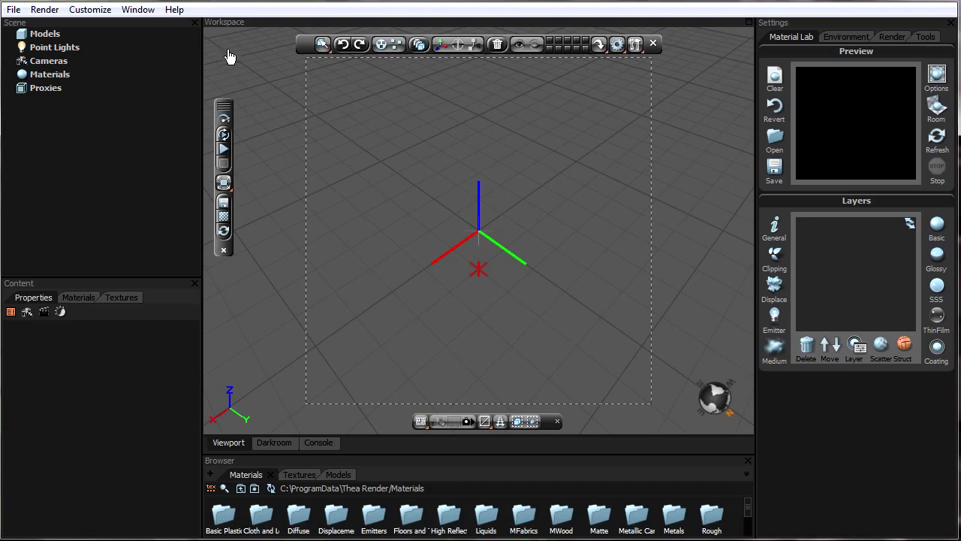
Close the render toolbar, both viewport toolbars, and the Content, Scene, Browser and Settings panels.
left_click(224, 253)
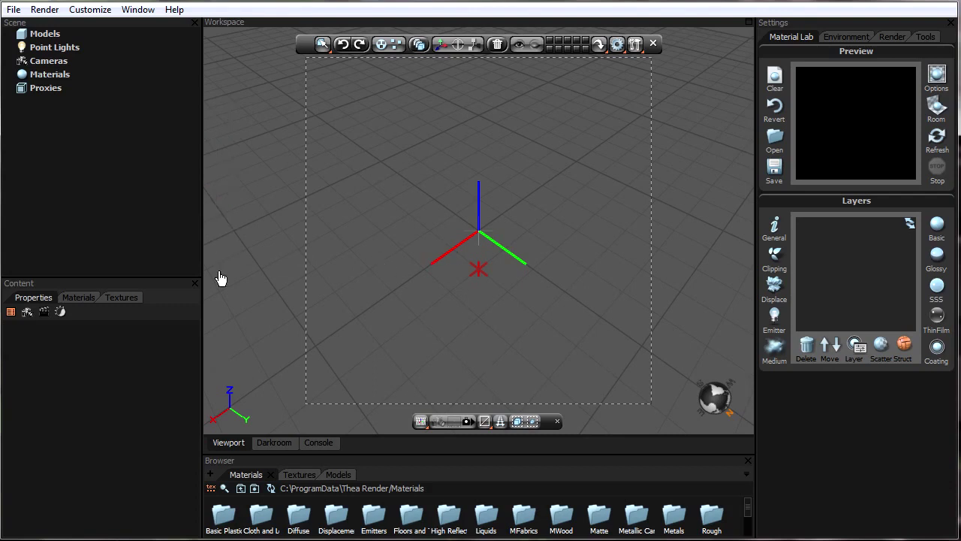
left_click(194, 283)
left_click(195, 22)
left_click(456, 421)
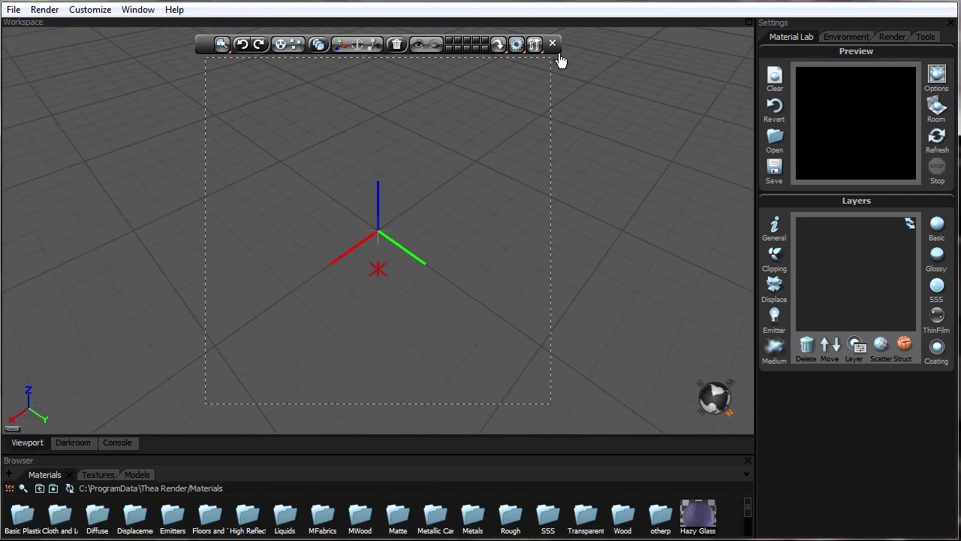
left_click(552, 43)
left_click(747, 460)
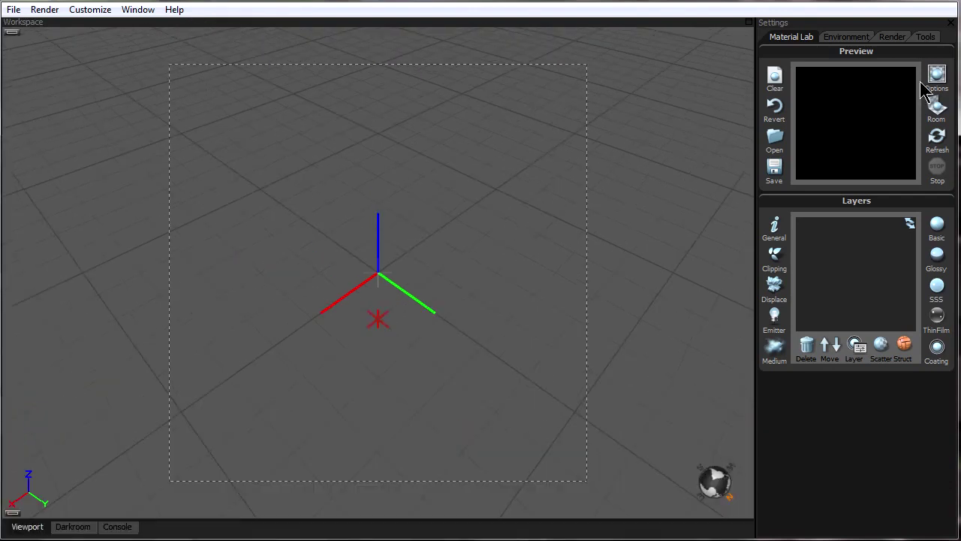
left_click(951, 24)
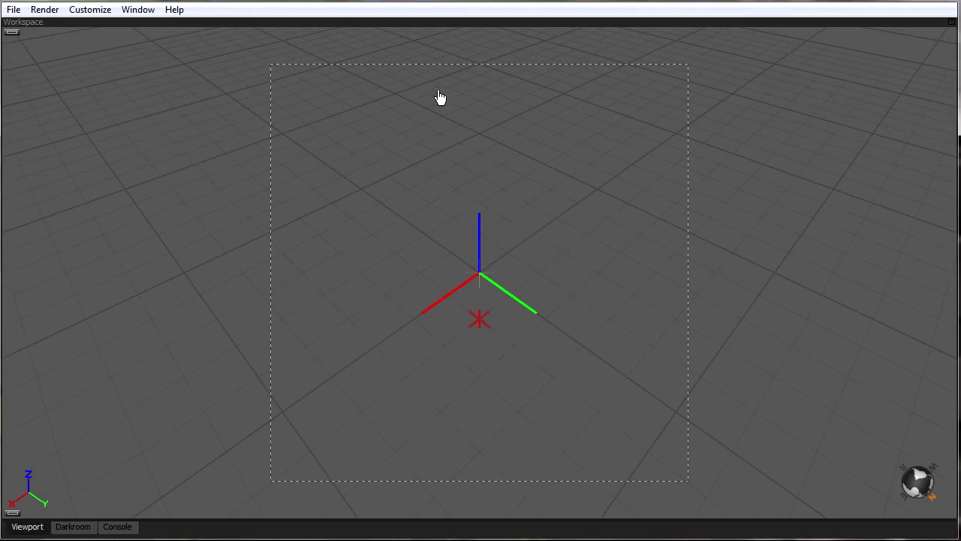
Restore both viewport toolbars and the Scene, Content, Settings and Browser panels from the Window menu.
left_click(14, 35)
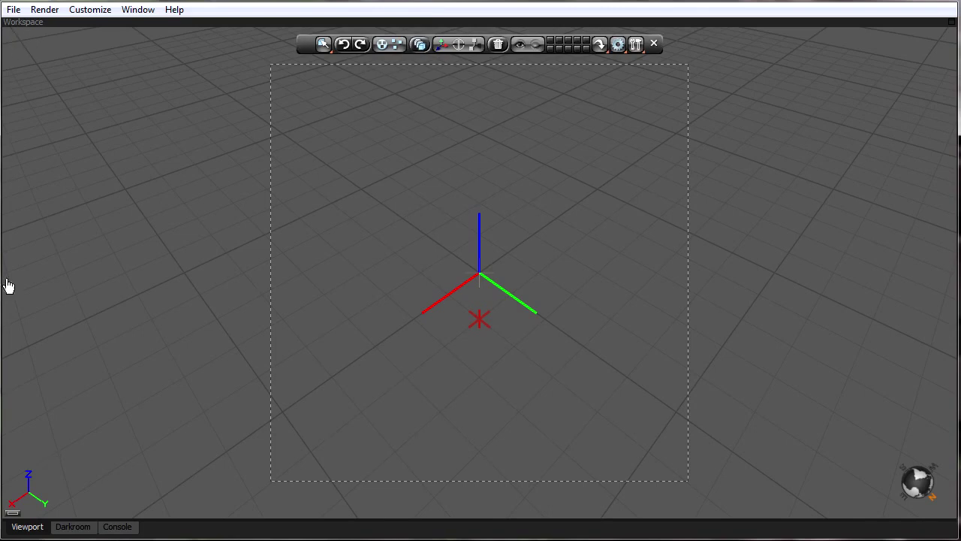
left_click(14, 513)
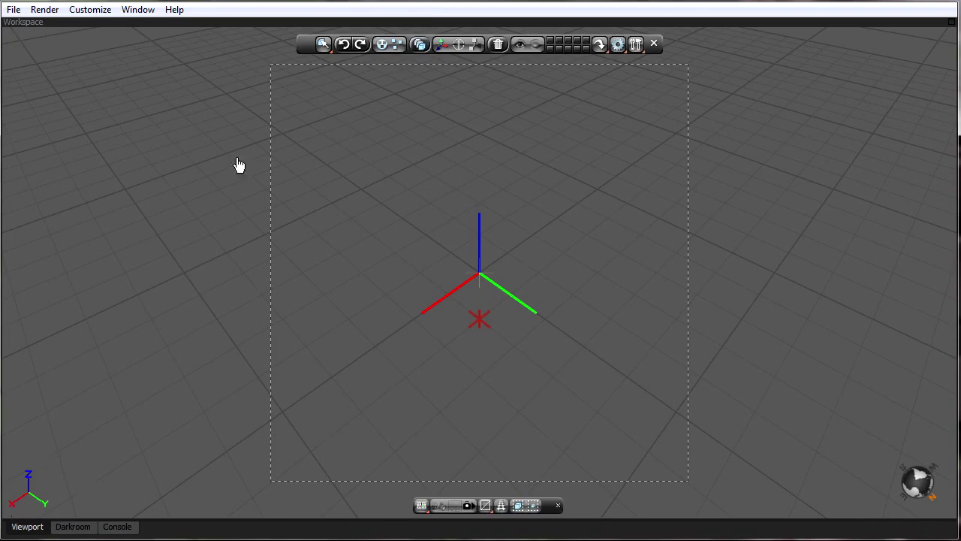
left_click(144, 10)
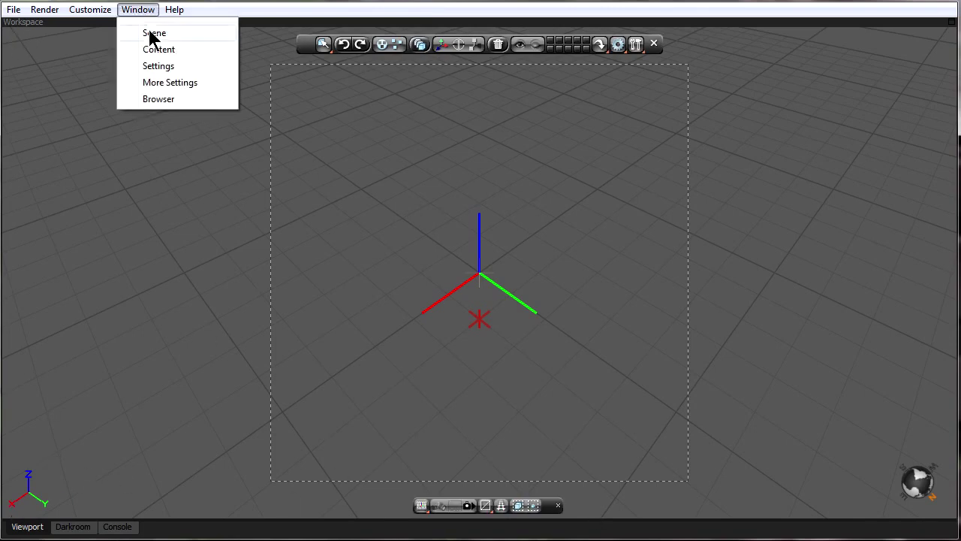
left_click(151, 33)
left_click(143, 10)
left_click(150, 50)
left_click(145, 13)
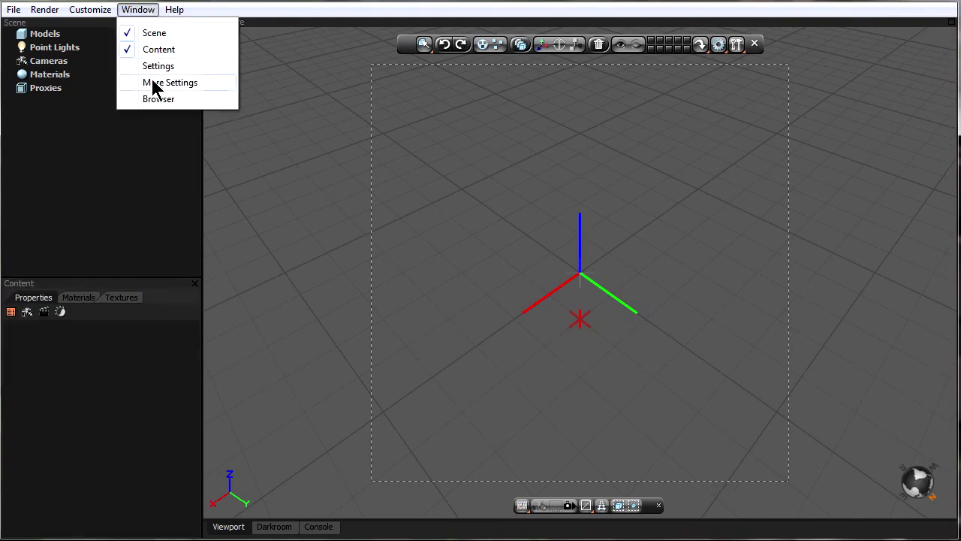
left_click(157, 66)
left_click(142, 10)
left_click(158, 99)
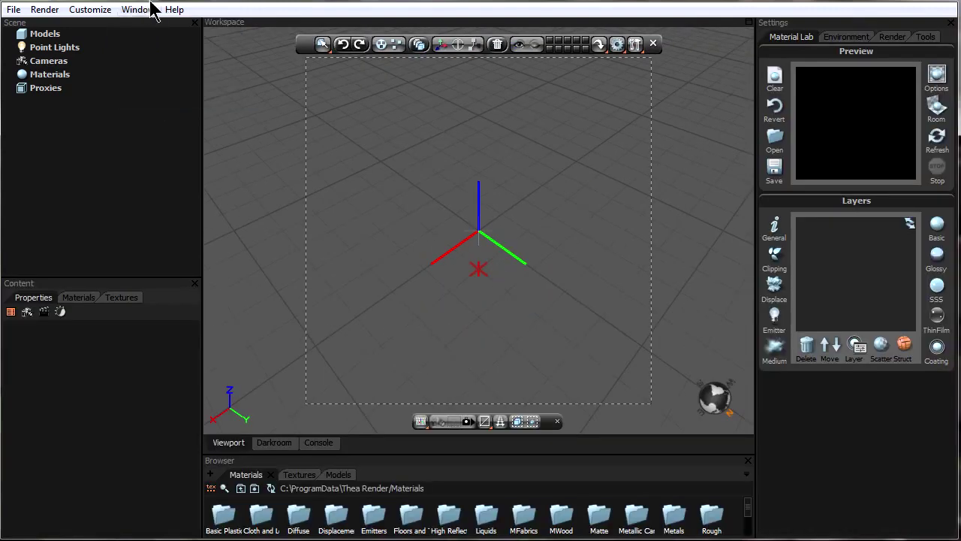
left_click(150, 9)
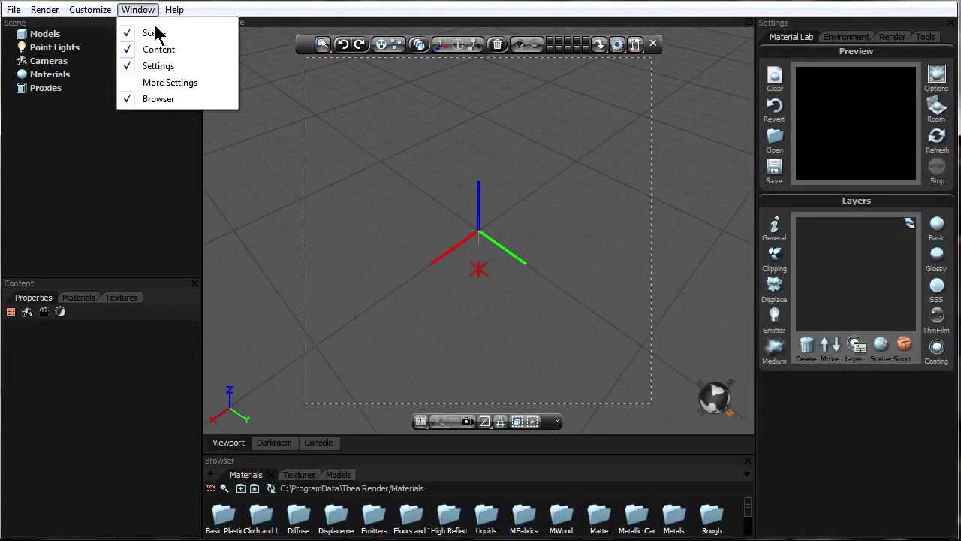
left_click(170, 83)
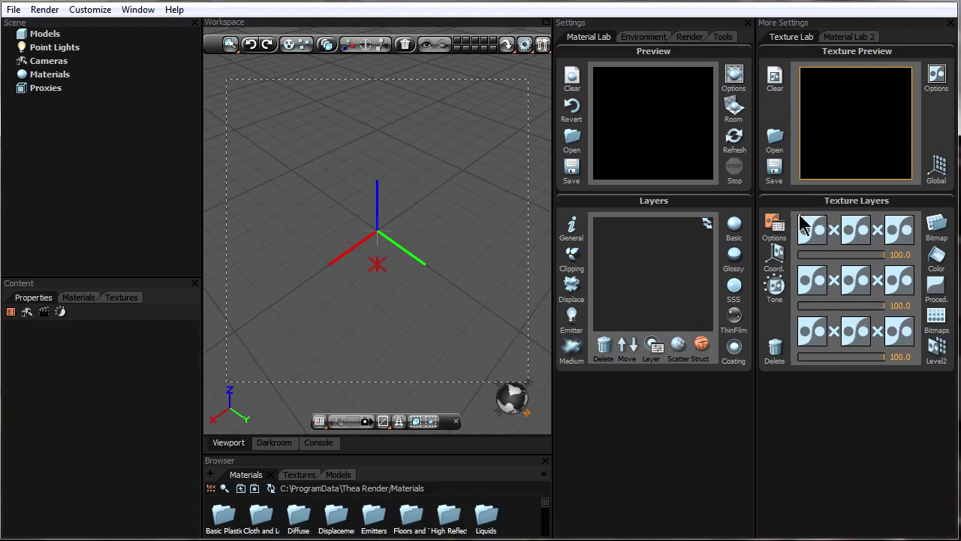
left_click(936, 286)
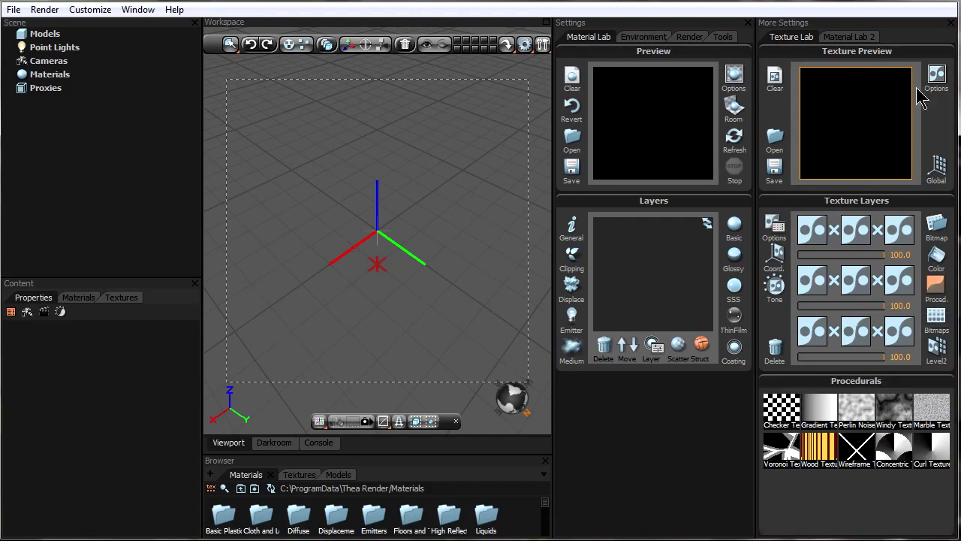
left_click(950, 23)
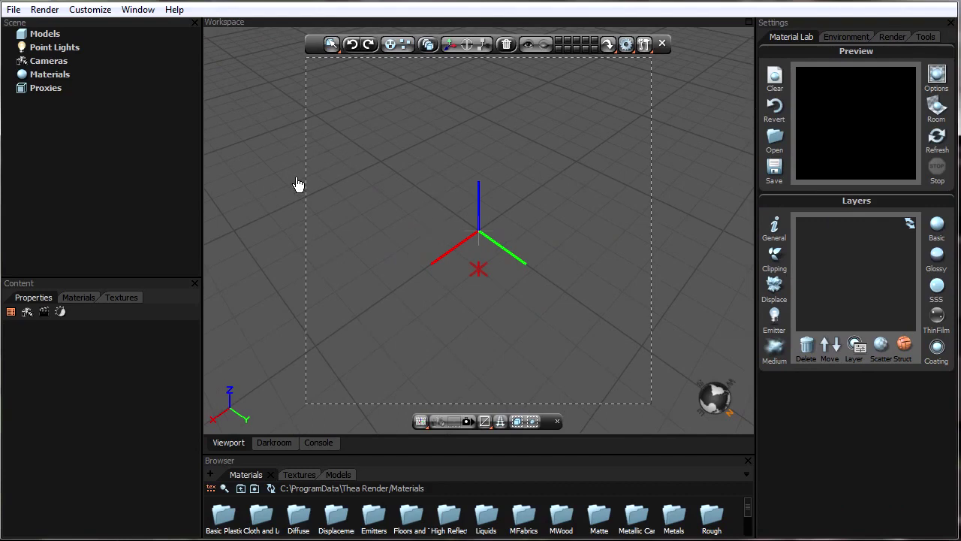
left_click(92, 10)
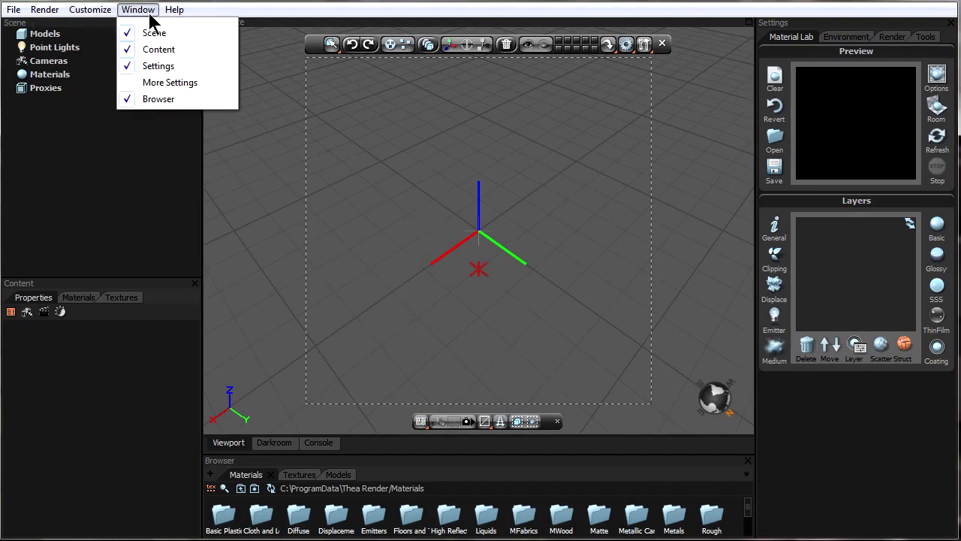
mouse_move(206, 48)
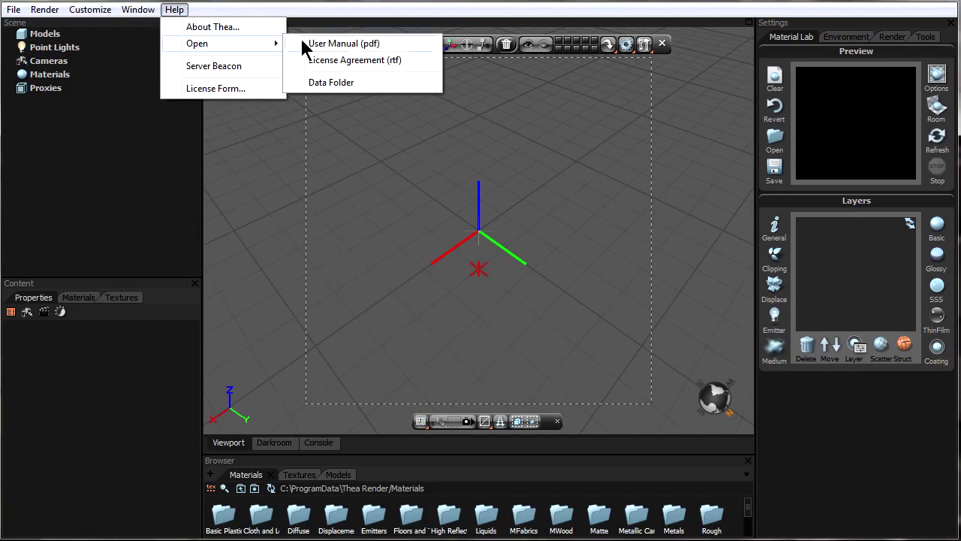
left_click(347, 10)
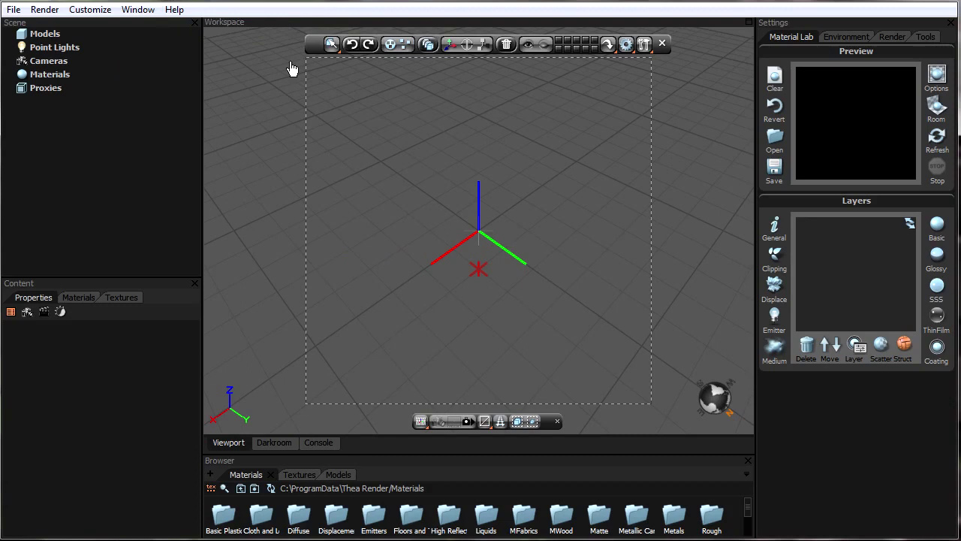
left_click(132, 11)
mouse_move(96, 12)
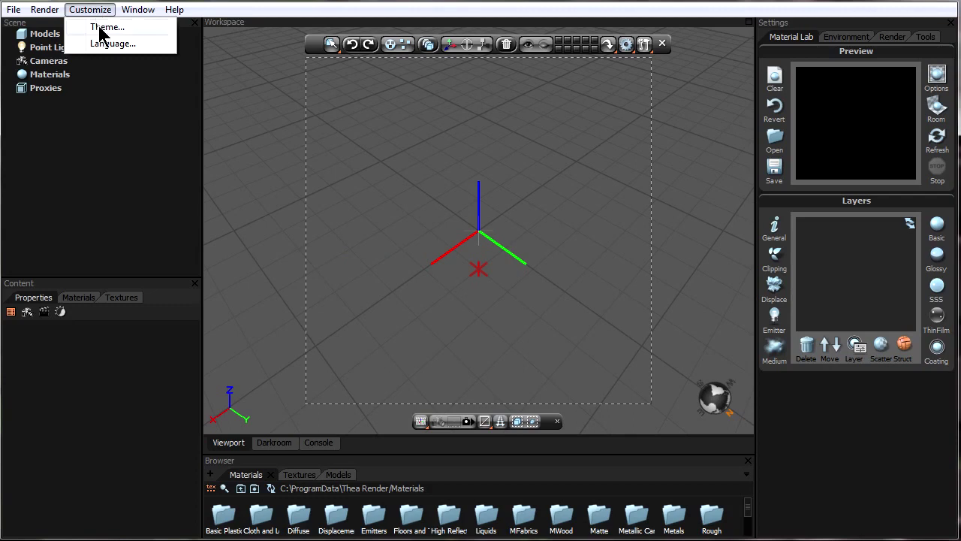
left_click(103, 27)
left_click(257, 189)
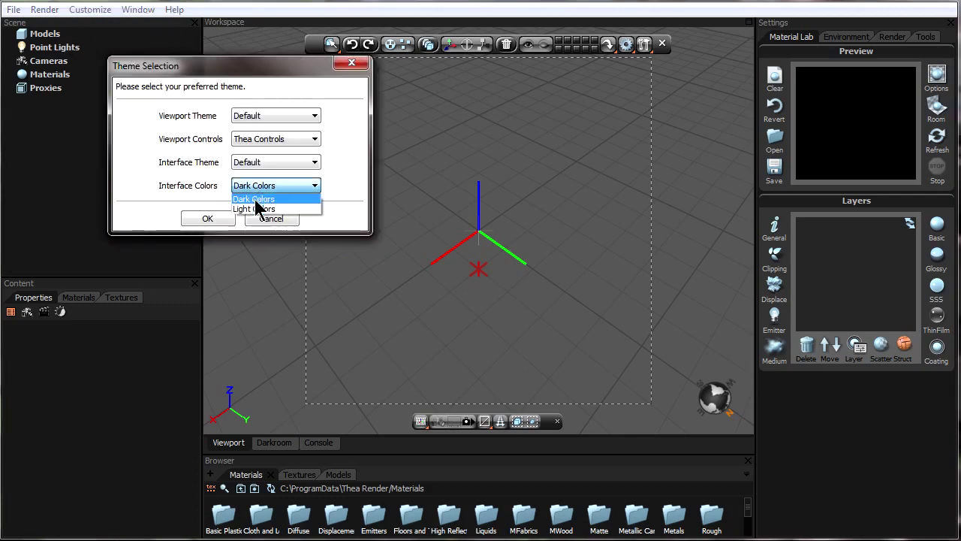
left_click(263, 207)
left_click(272, 219)
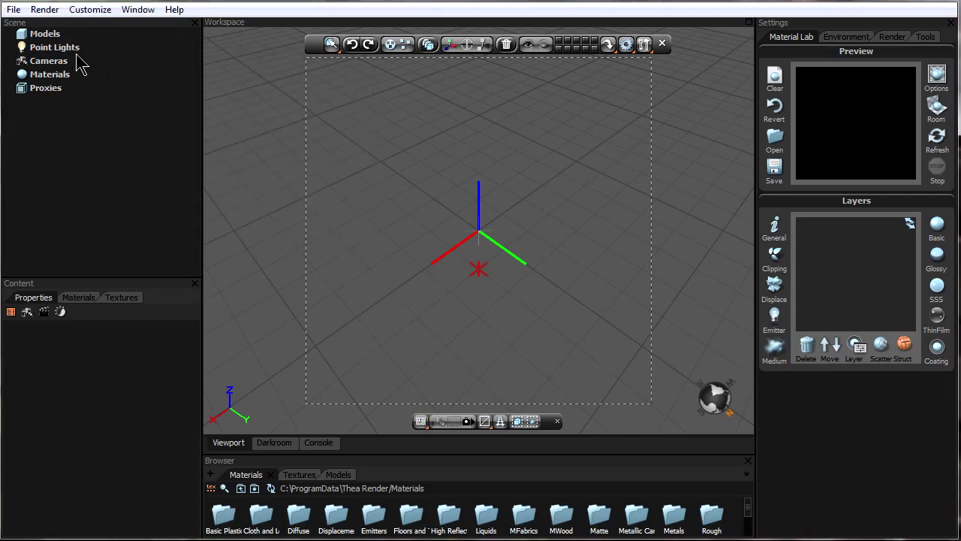
left_click(42, 10)
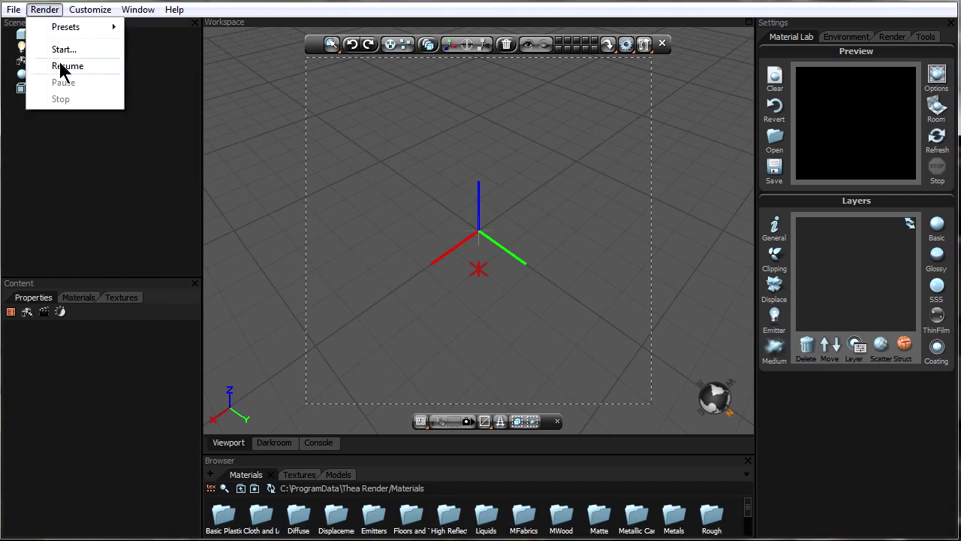
left_click(43, 10)
left_click(43, 11)
Load the AdvancedMaterialSimulationIBL.scn.thea scene from File > Scenes > Examples.
left_click(41, 10)
left_click(12, 9)
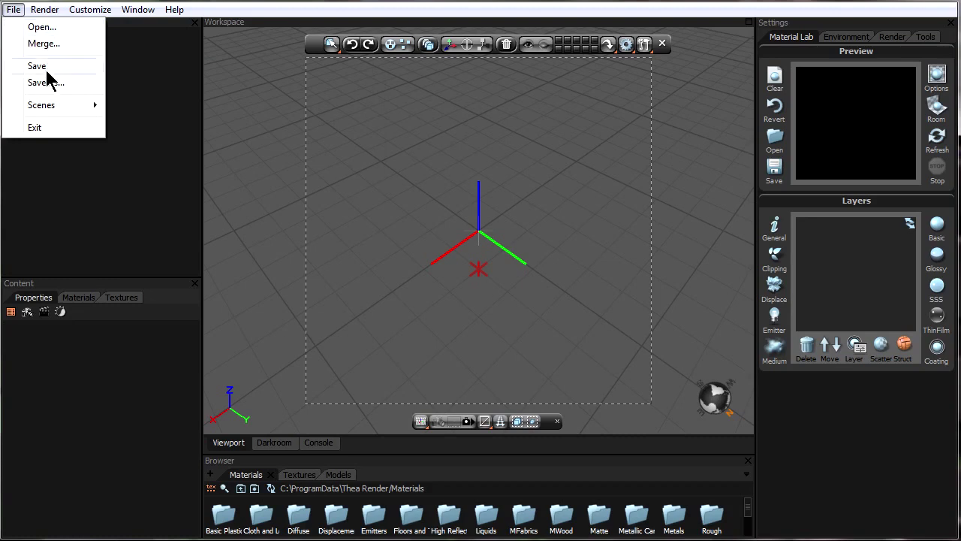
mouse_move(66, 113)
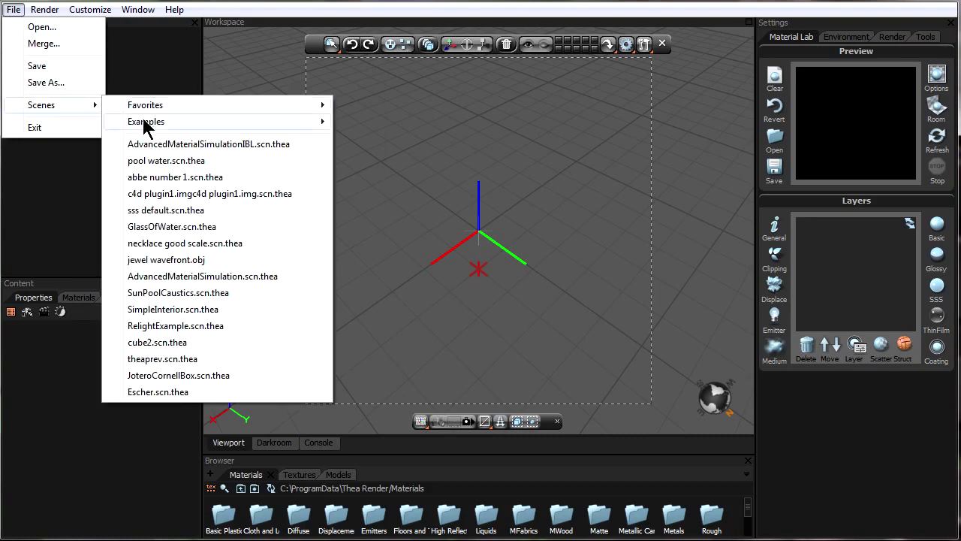
mouse_move(159, 120)
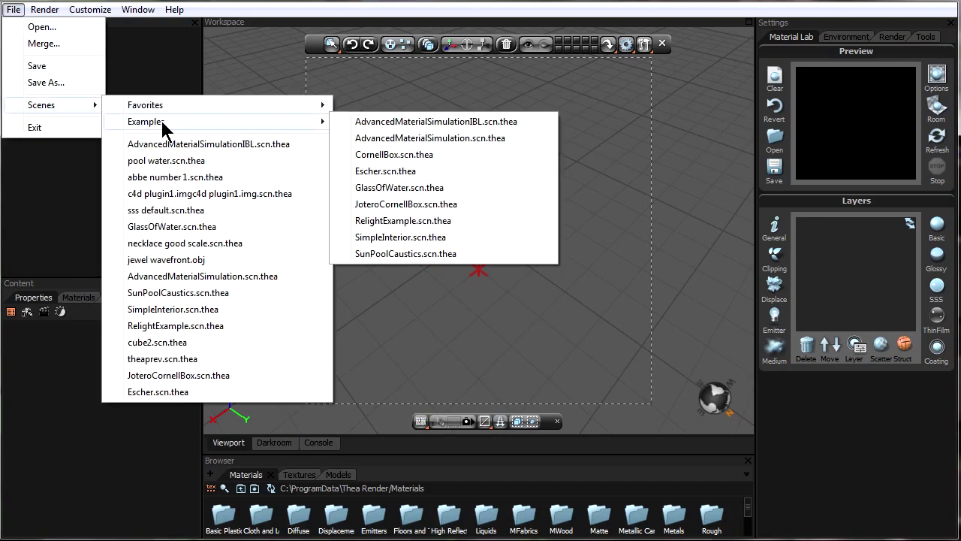
left_click(462, 124)
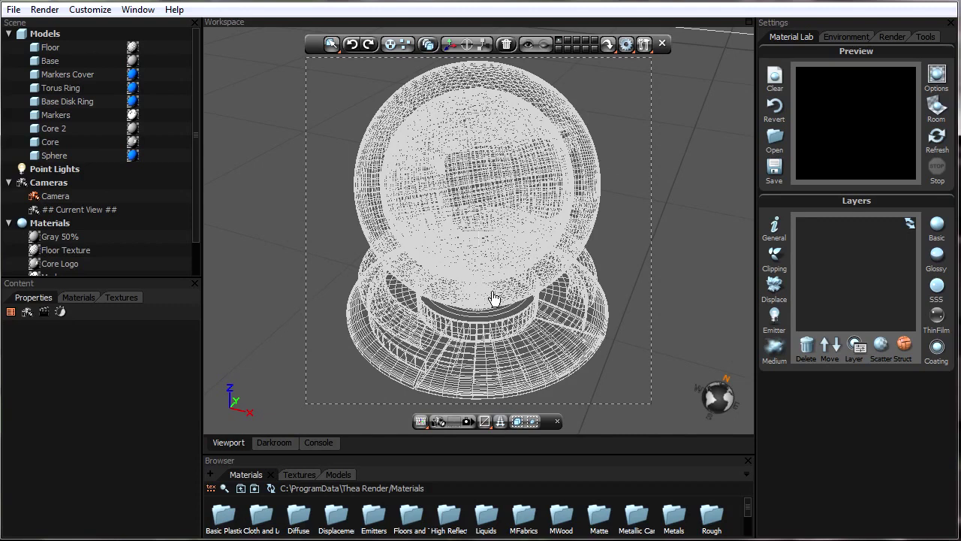
Cycle the model display through Pointcloud, Wireframe and Hiddenline modes, ending on Solid shading.
left_click(484, 425)
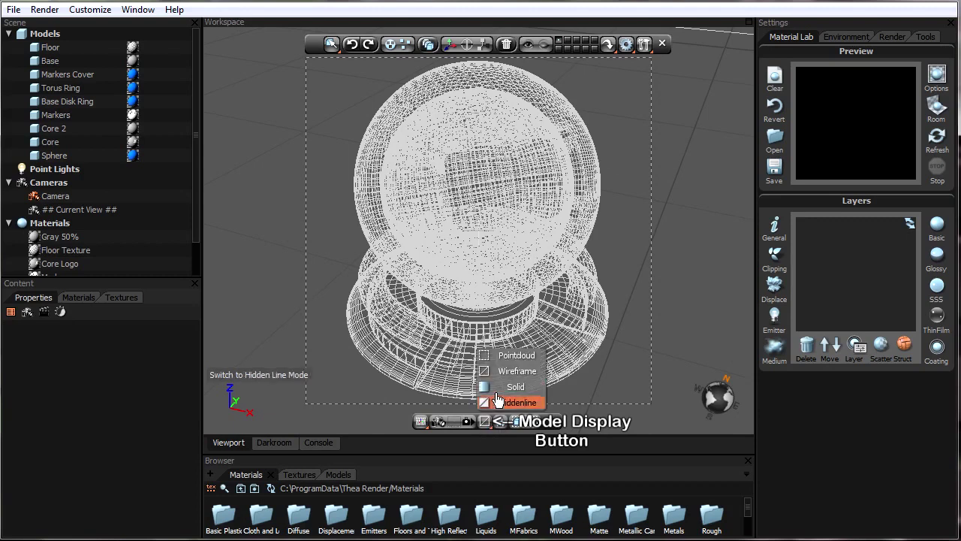
left_click(500, 357)
left_click(486, 418)
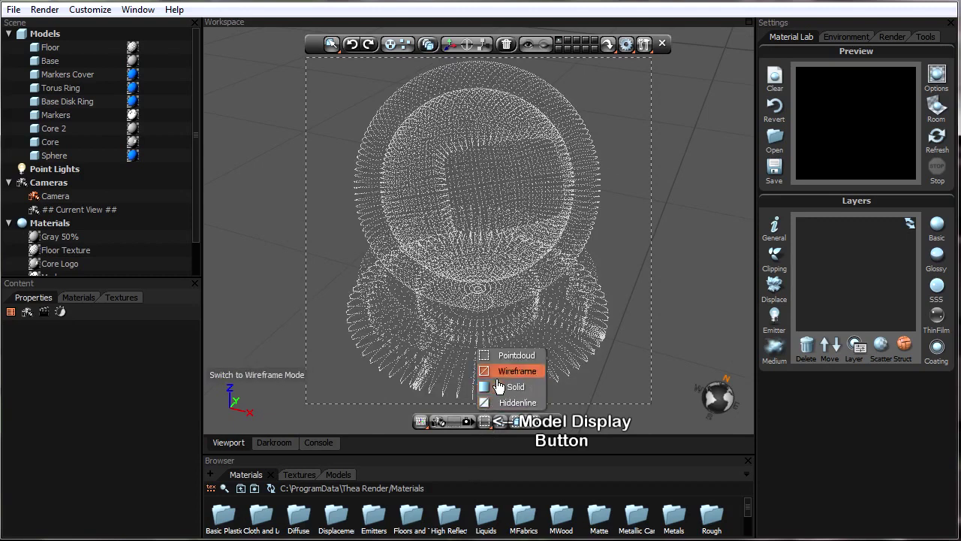
left_click(516, 371)
left_click(485, 422)
left_click(496, 402)
left_click(485, 421)
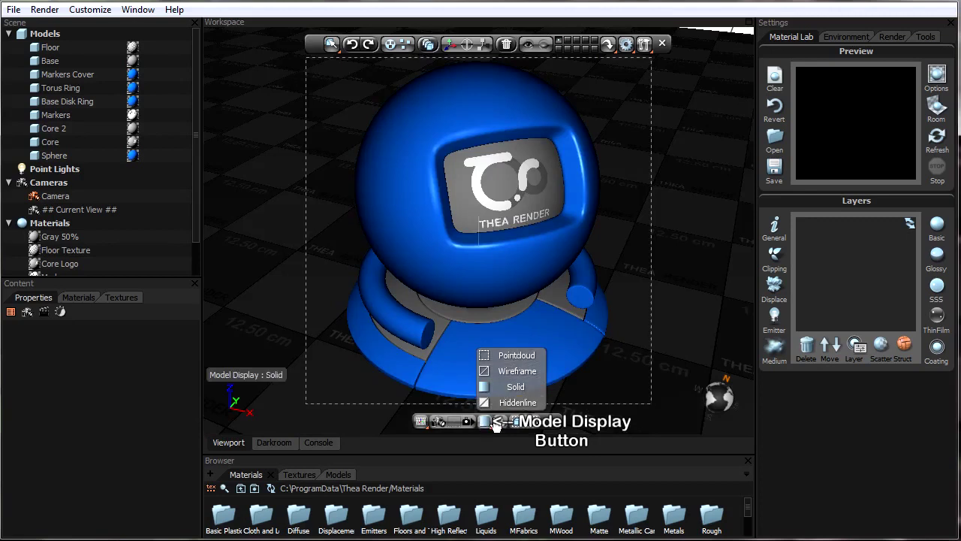
left_click(500, 402)
left_click(484, 425)
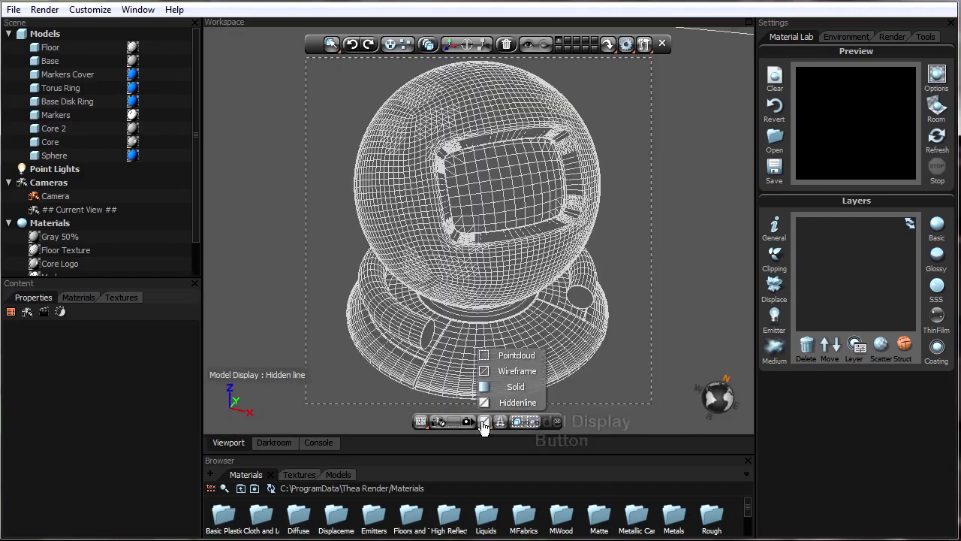
left_click(512, 387)
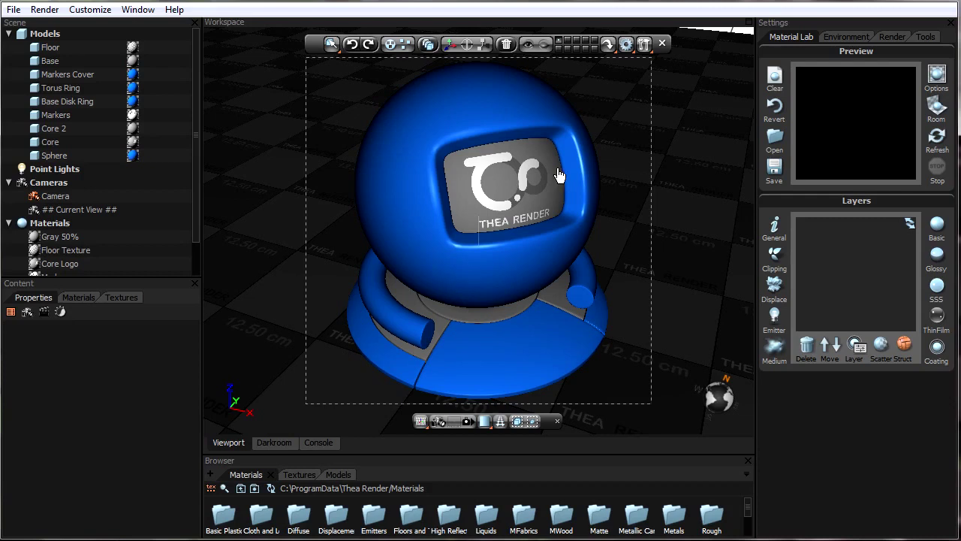
Turn on Interactive Render and open the Sphere's Transform panel on Bitmap Coordinates projection.
left_click(644, 46)
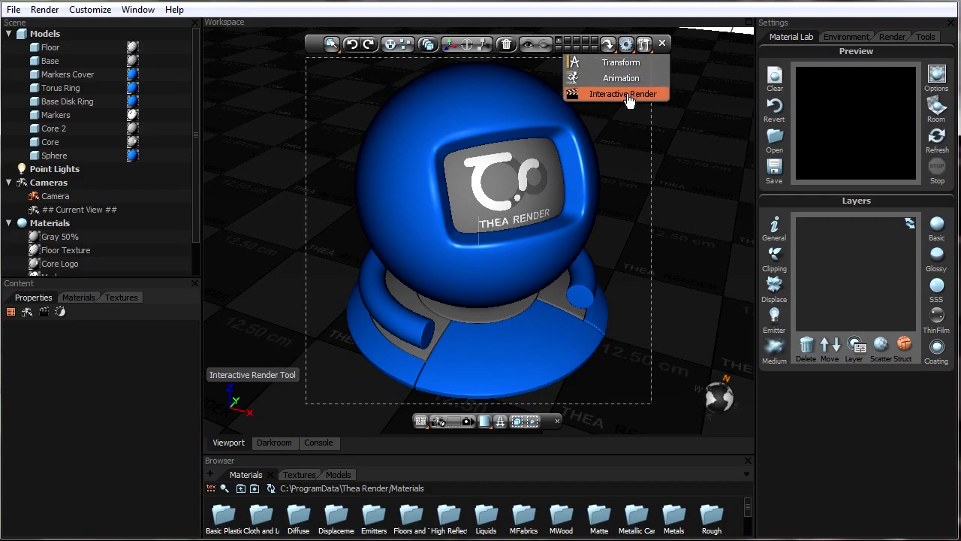
left_click(606, 95)
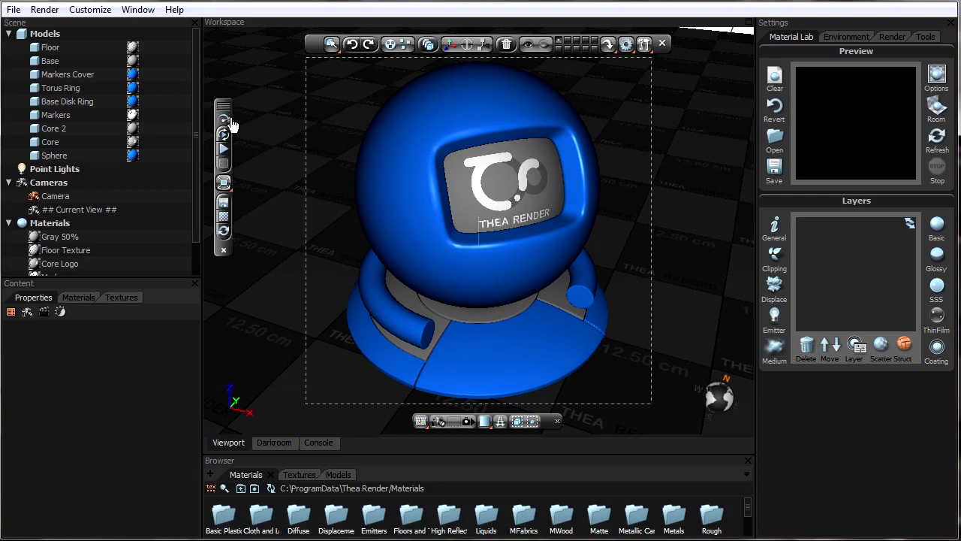
left_click(643, 43)
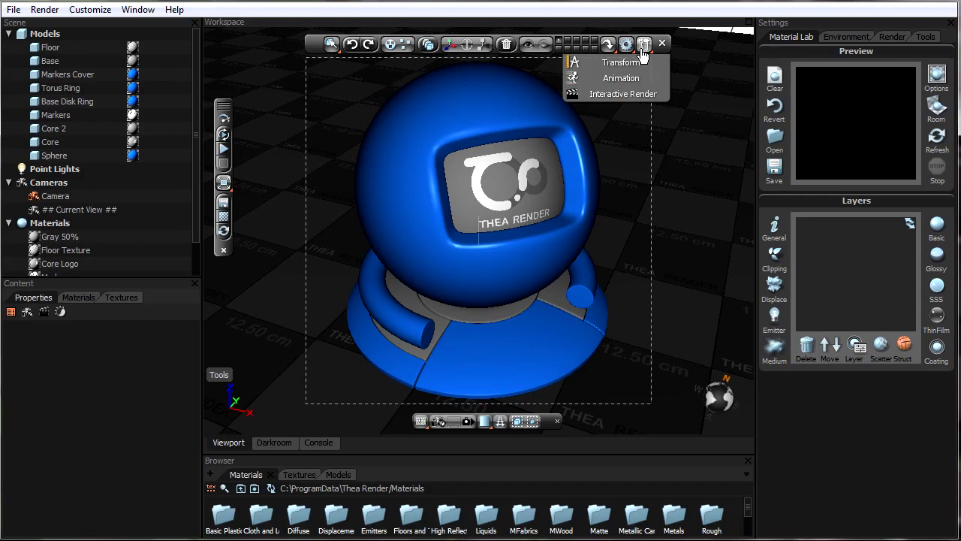
left_click(635, 67)
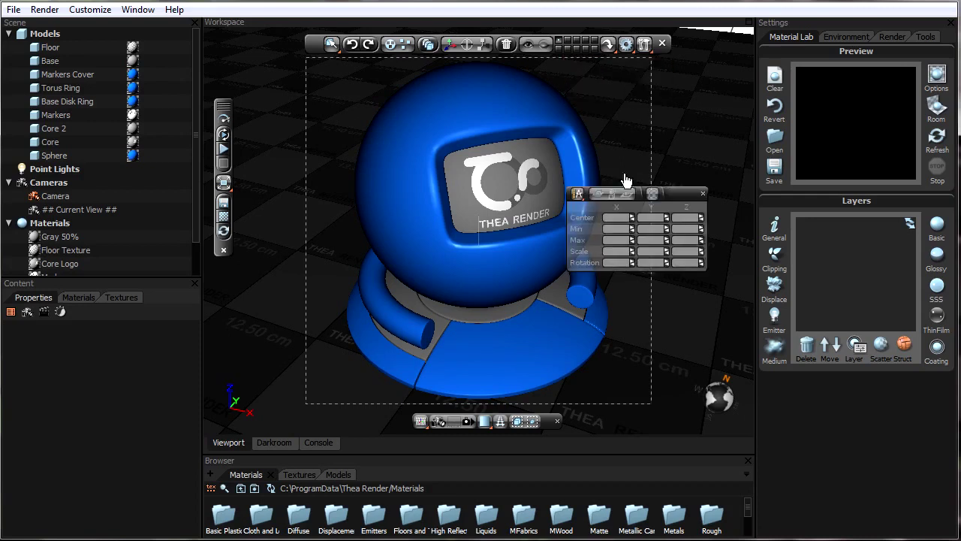
left_click(438, 203)
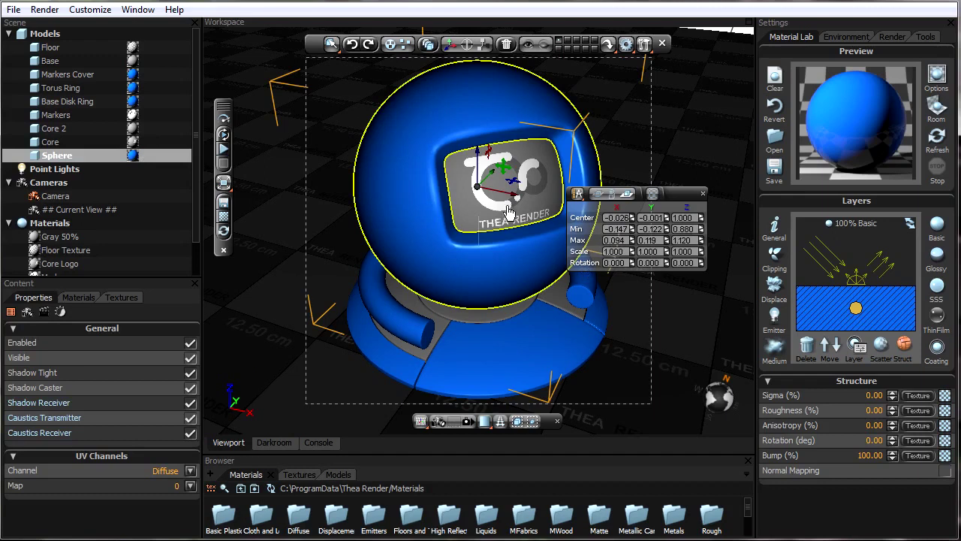
left_click(655, 197)
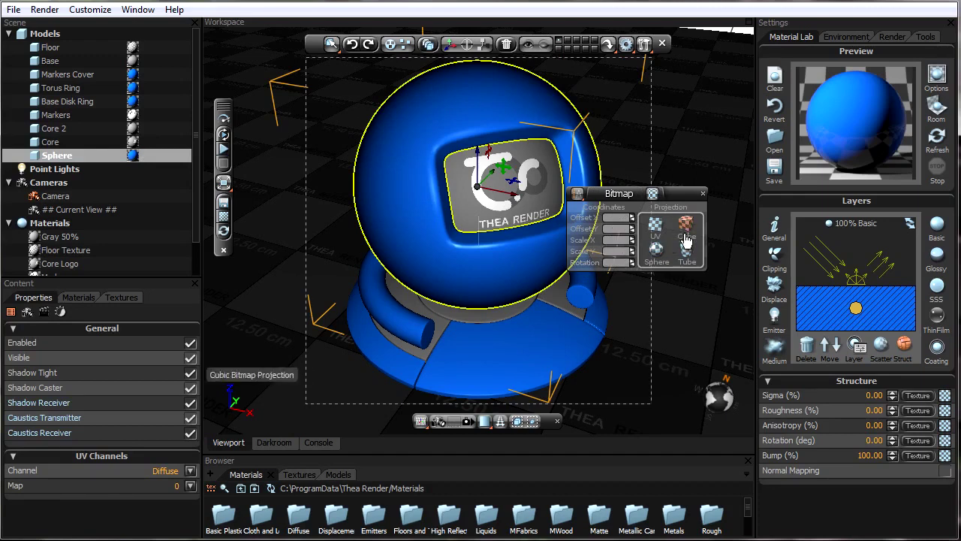
Close the Bitmap panel, glance at the animation timeline, start Auto Refresh rendering, and orbit the view.
left_click(703, 194)
left_click(640, 48)
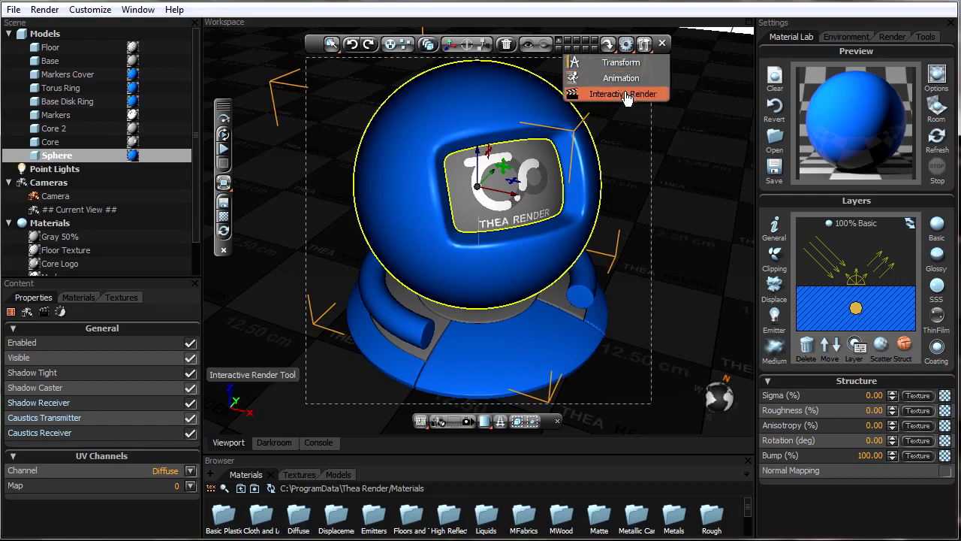
left_click(622, 78)
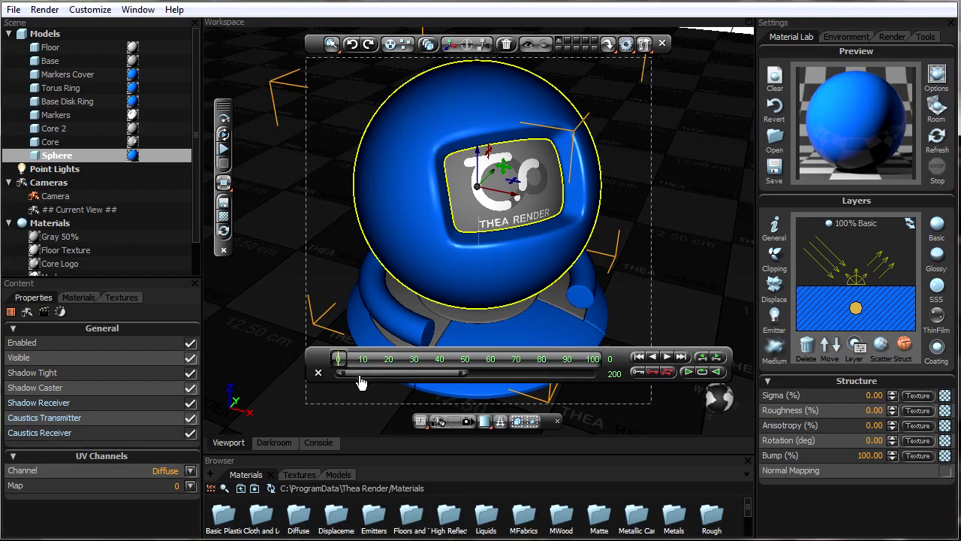
left_click(318, 373)
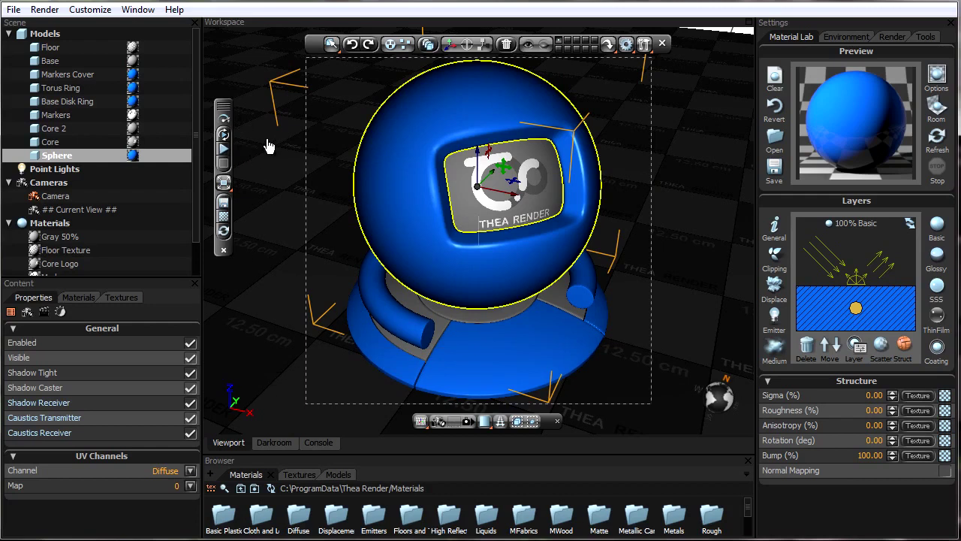
left_click(229, 144)
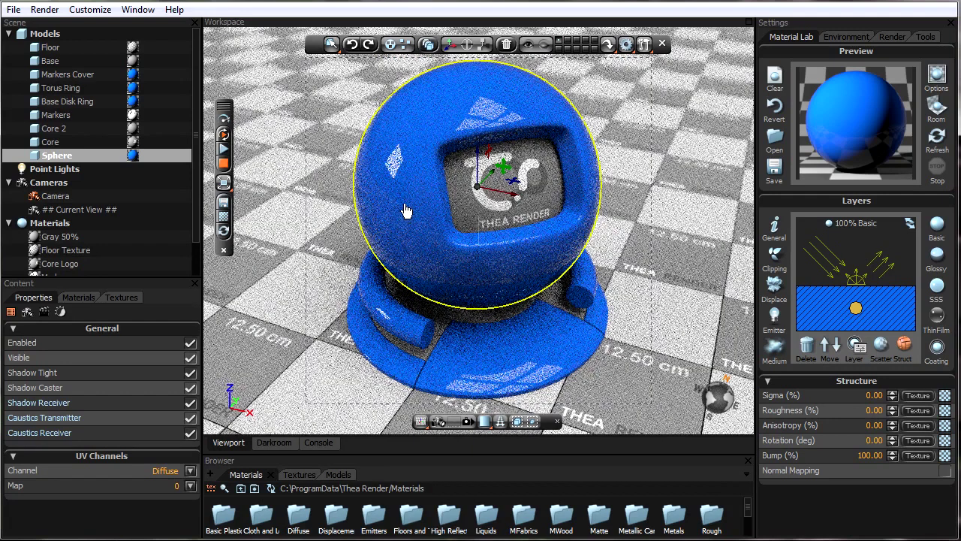
right_click_drag(406, 245, 509, 244)
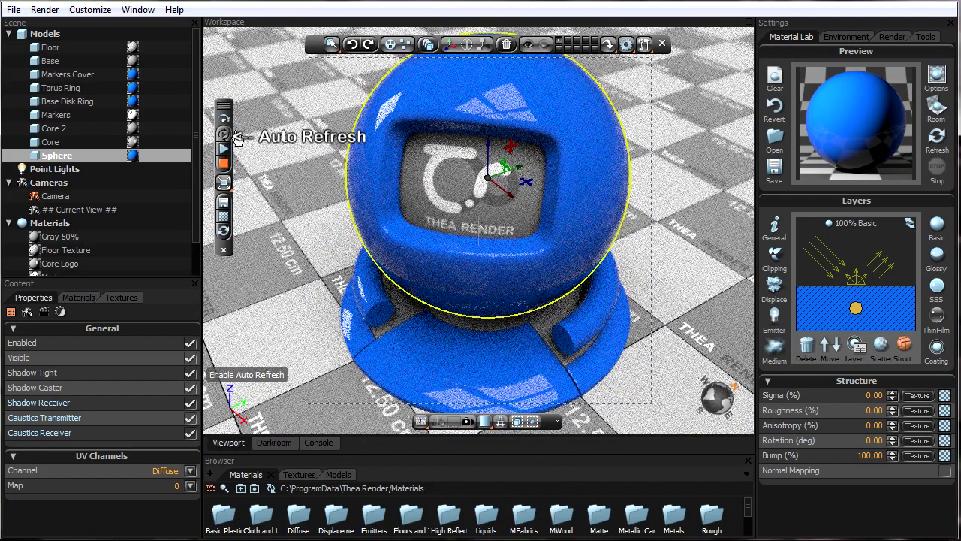
Stop the interactive render and toggle the view between parallel and perspective projection.
left_click(223, 166)
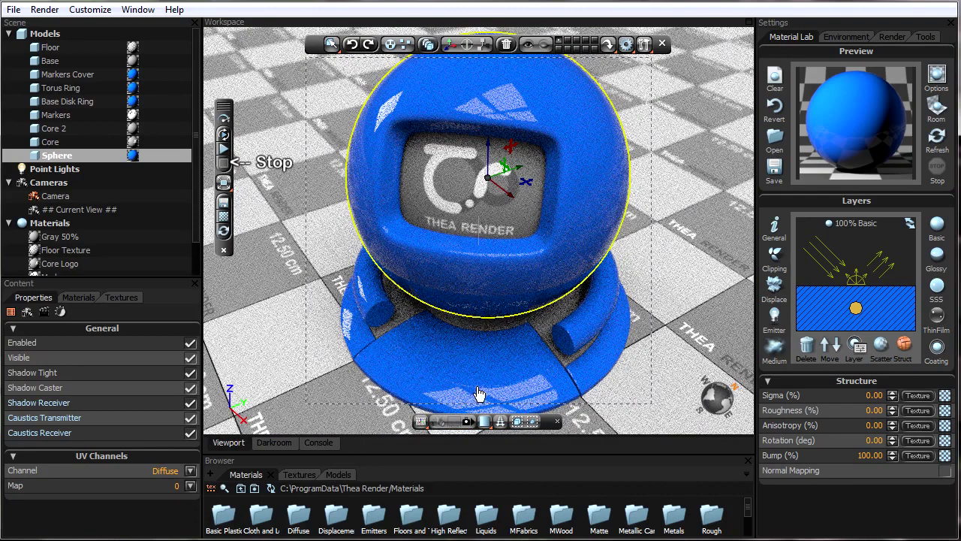
left_click(501, 423)
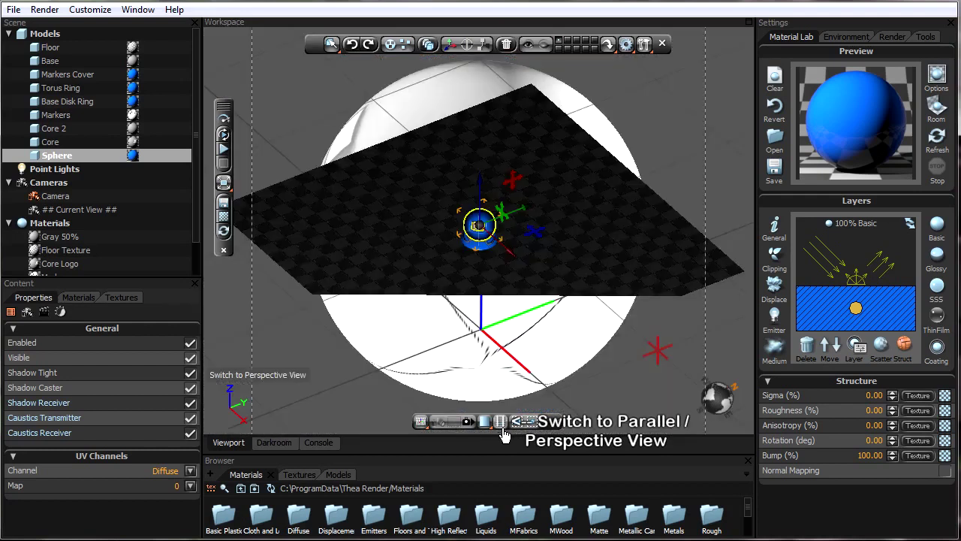
left_click(503, 431)
left_click(503, 434)
left_click(502, 432)
left_click(502, 433)
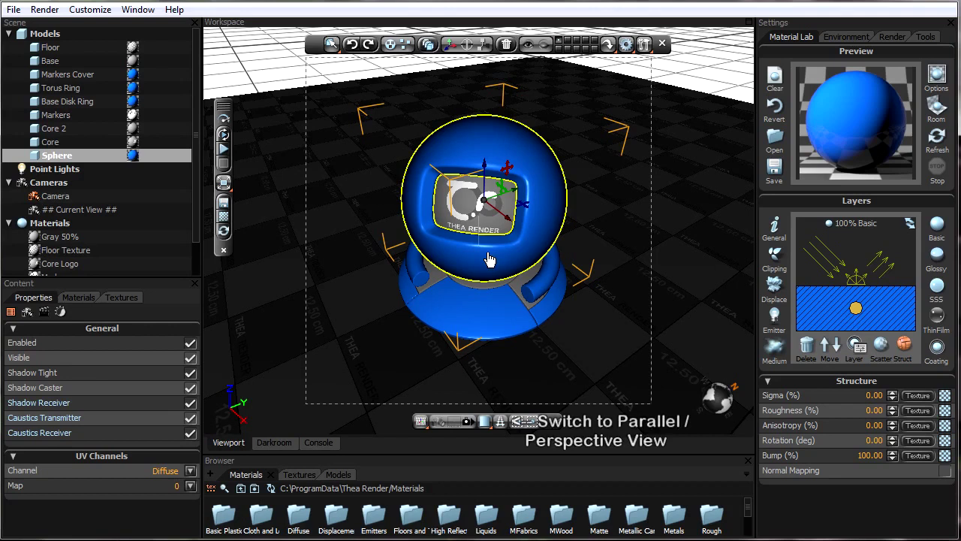
Select the Camera in the Scene tree and jump to its perspective view.
left_click(56, 197)
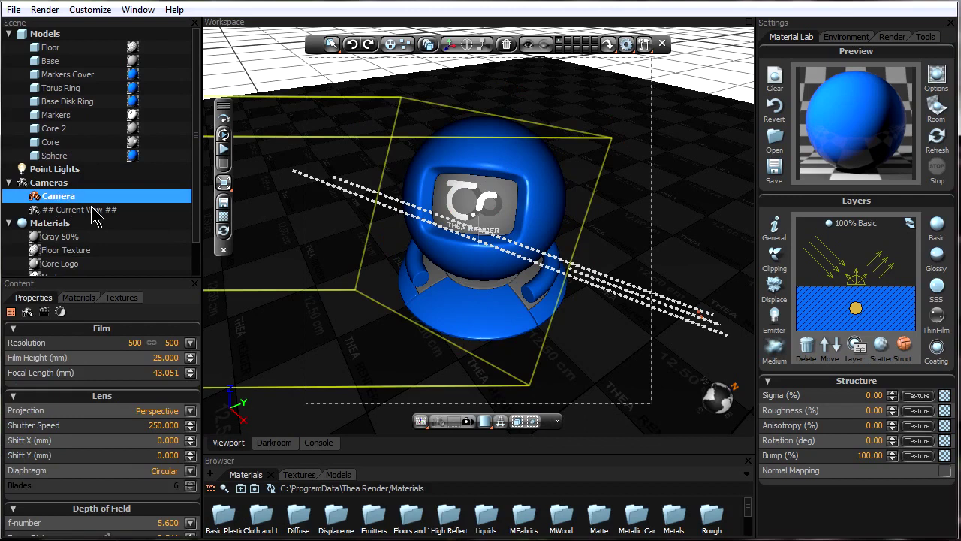
left_click(468, 422)
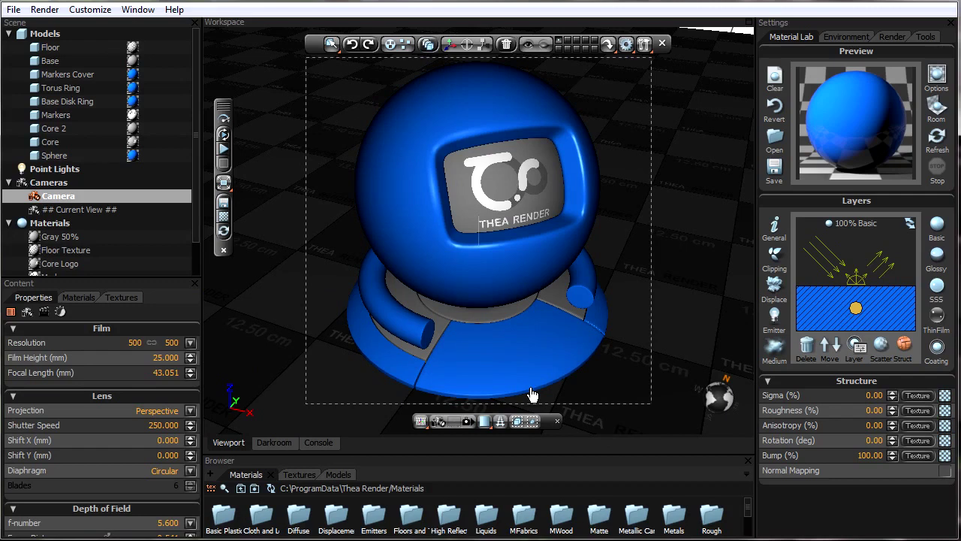
left_click(500, 422)
left_click(502, 422)
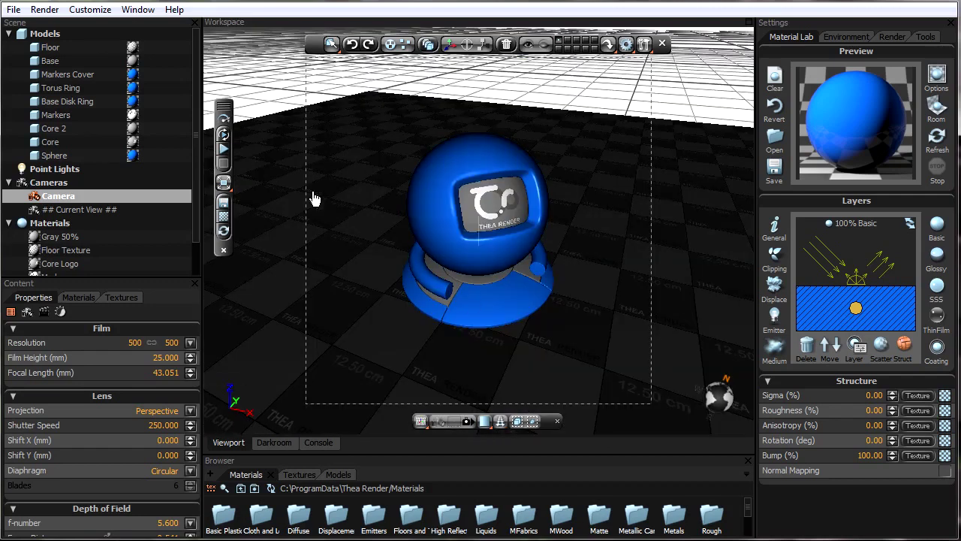
middle_click(71, 198)
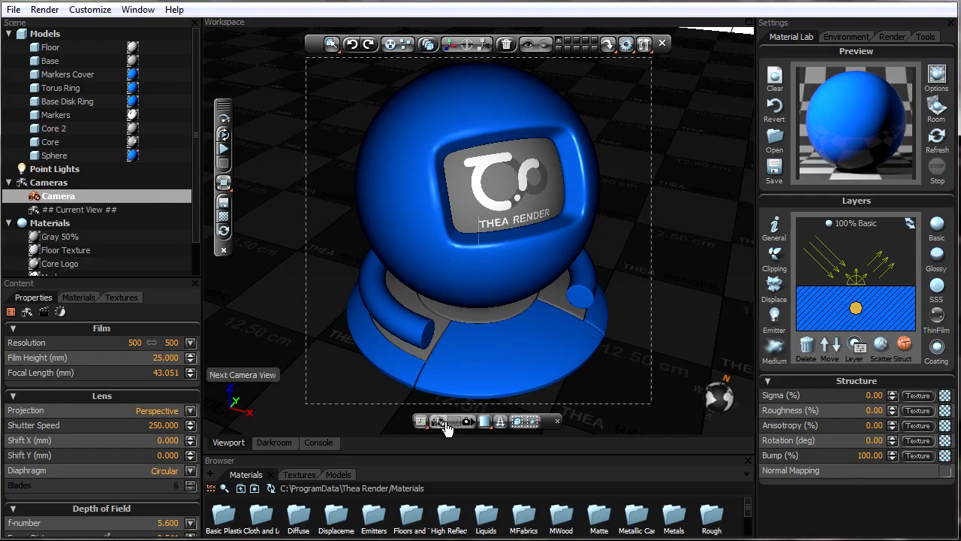
left_click(420, 425)
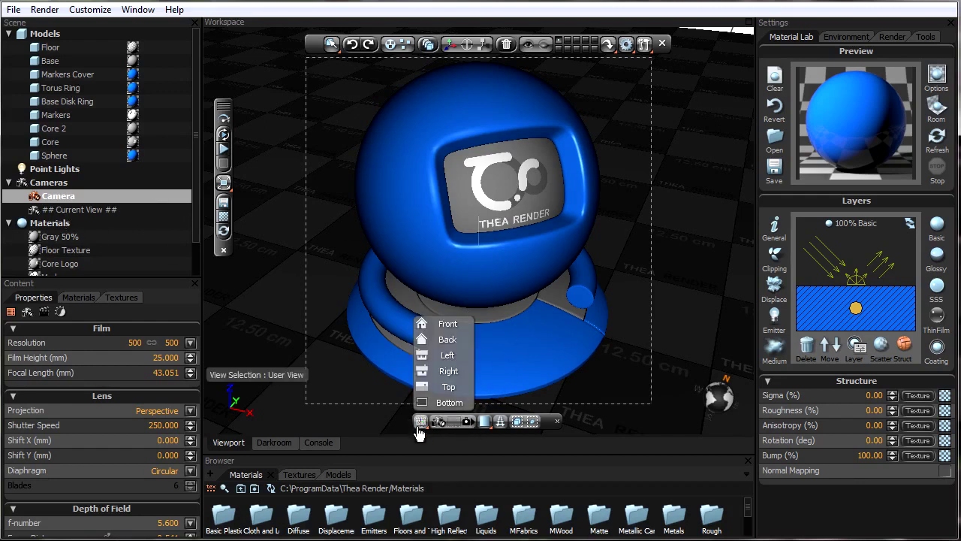
left_click(445, 263)
left_click(517, 422)
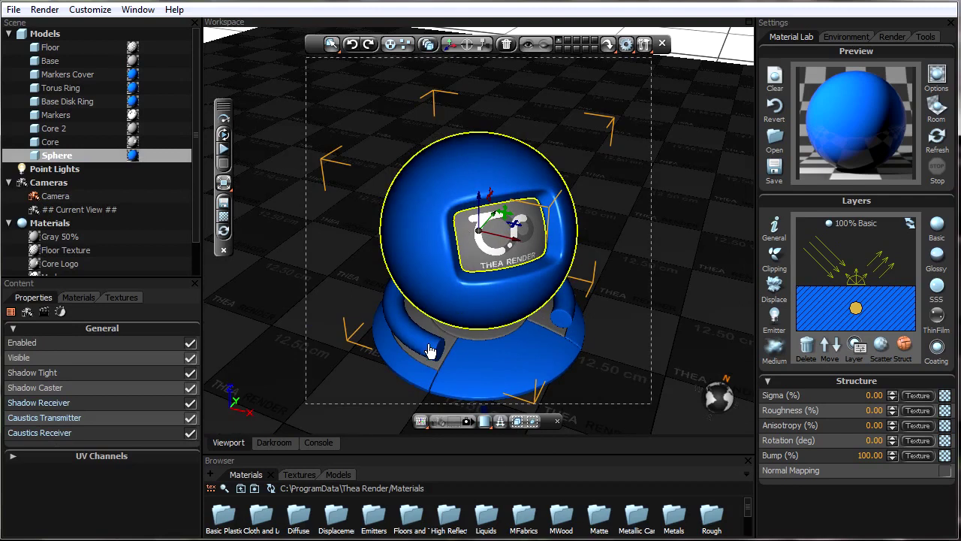
left_click(430, 351)
left_click(527, 392)
left_click(517, 422)
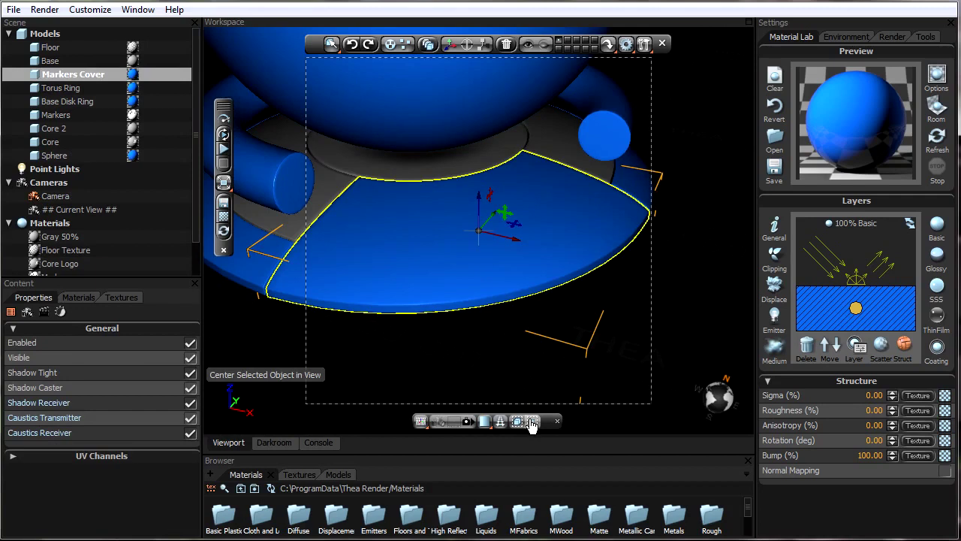
left_click(435, 118)
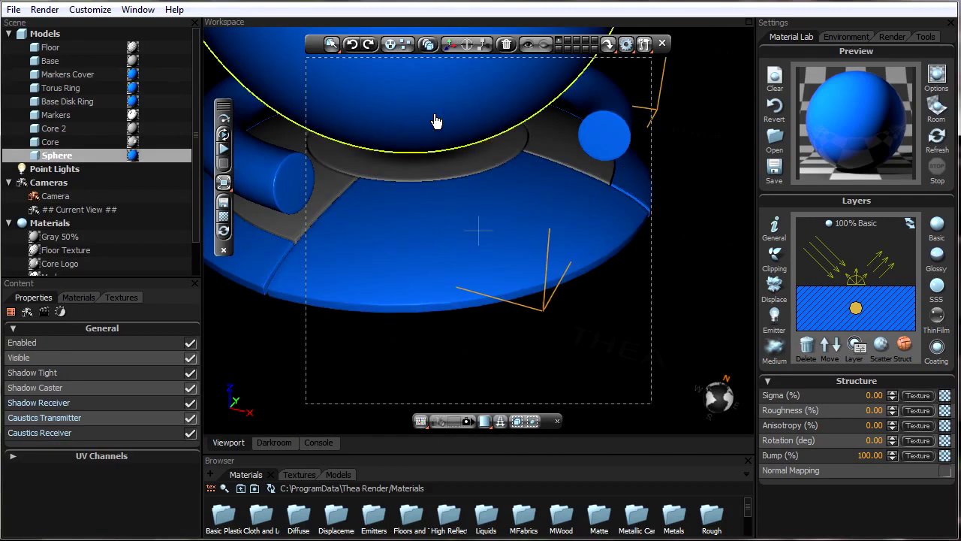
left_click(533, 424)
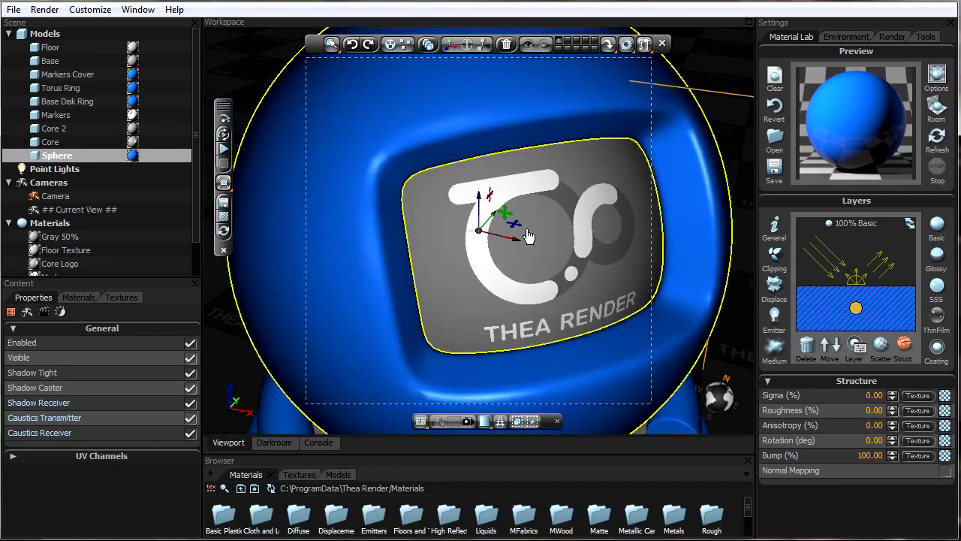
left_click(517, 421)
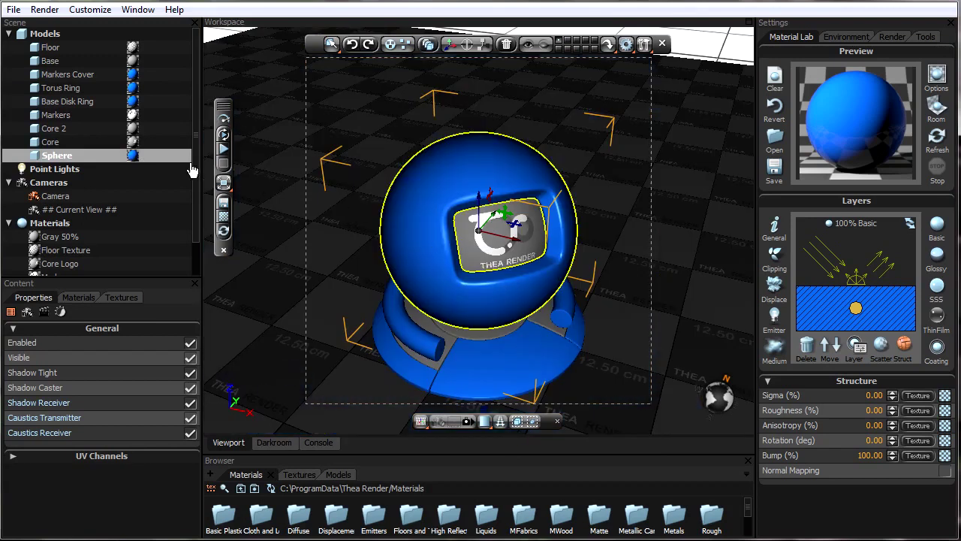
double_click(55, 196)
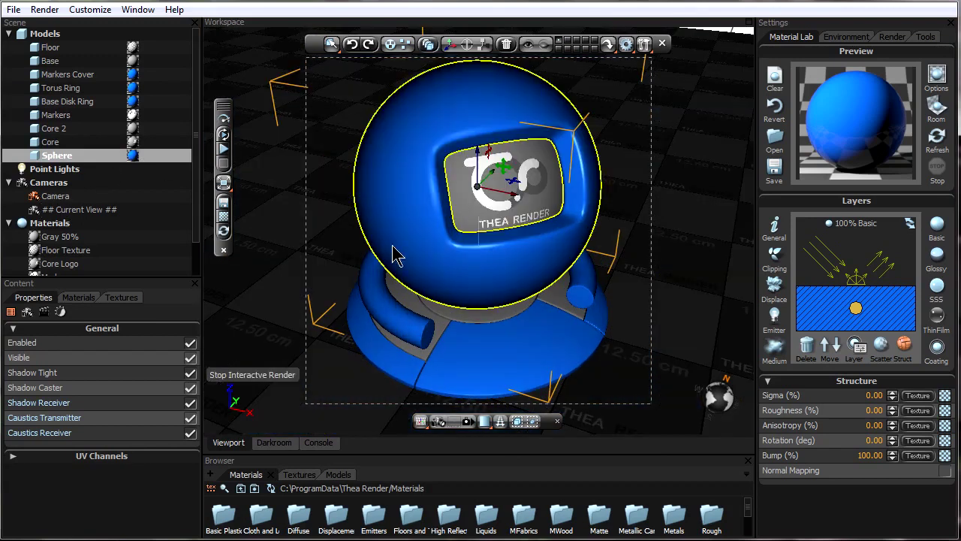
left_click(546, 46)
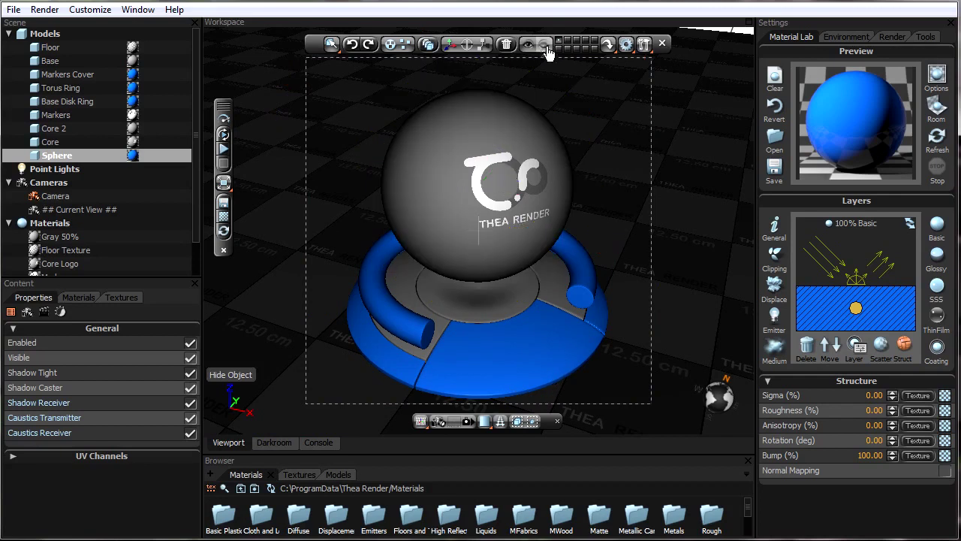
left_click(531, 199)
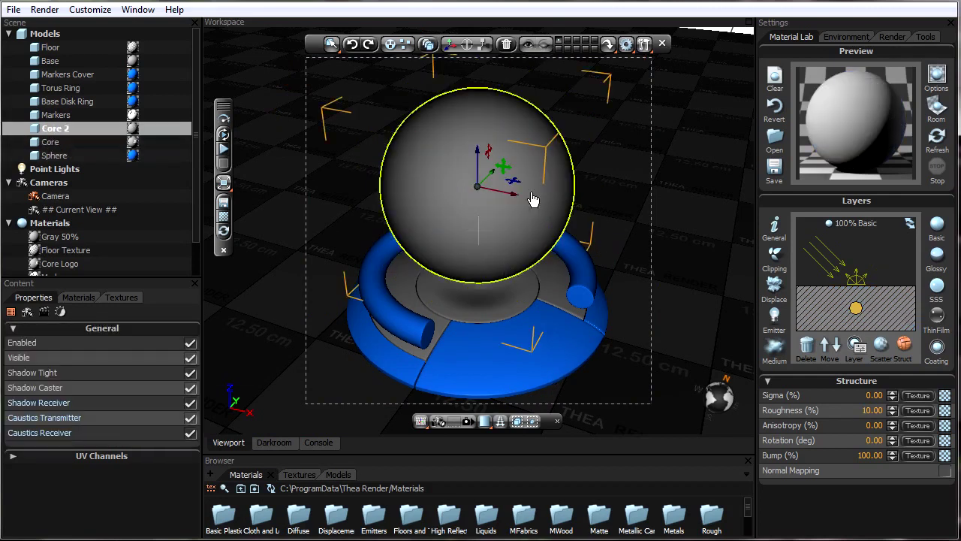
left_click(546, 45)
left_click(515, 272)
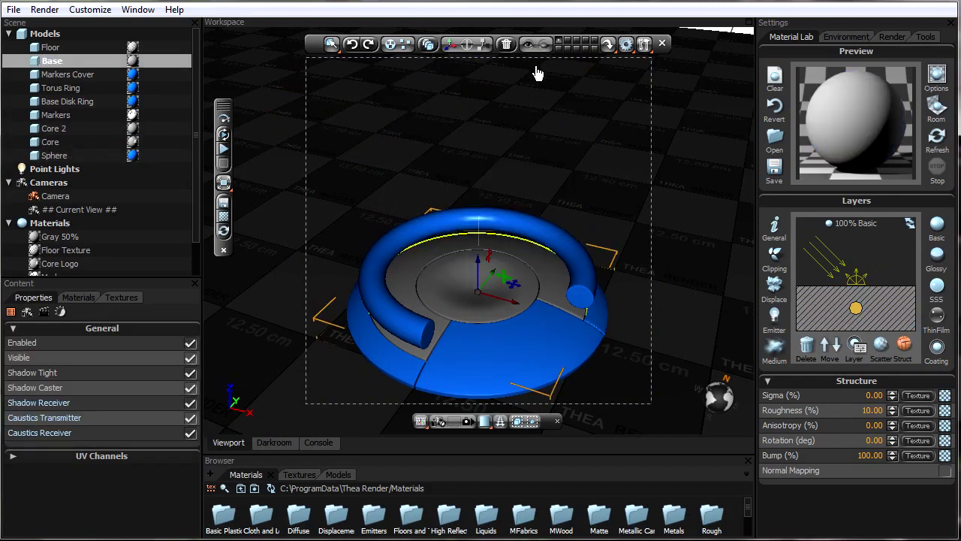
left_click(545, 46)
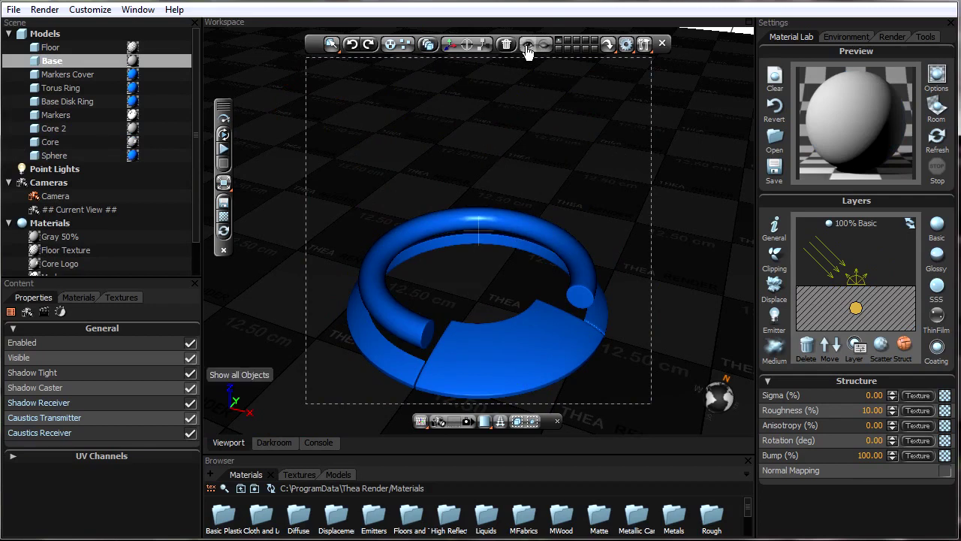
left_click(528, 47)
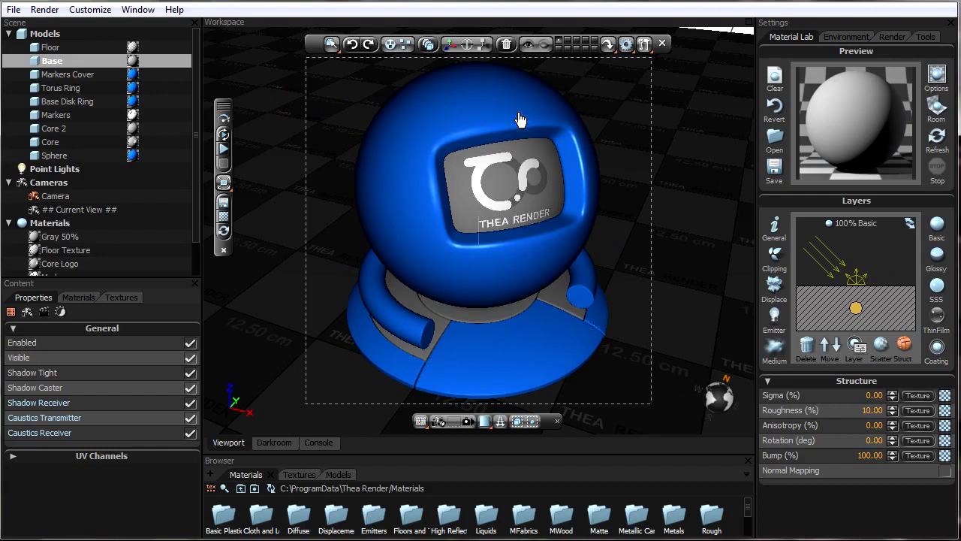
left_click(489, 115)
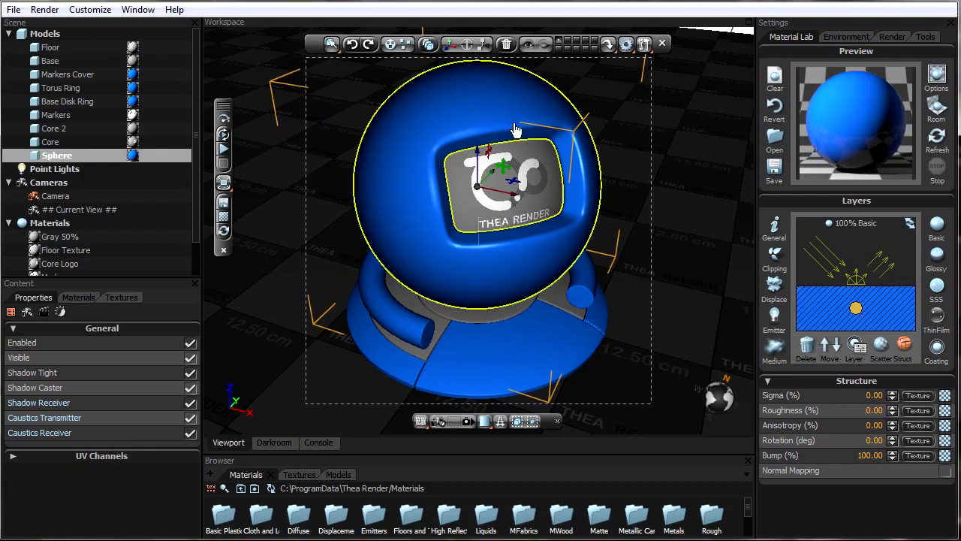
key("ctrl+z")
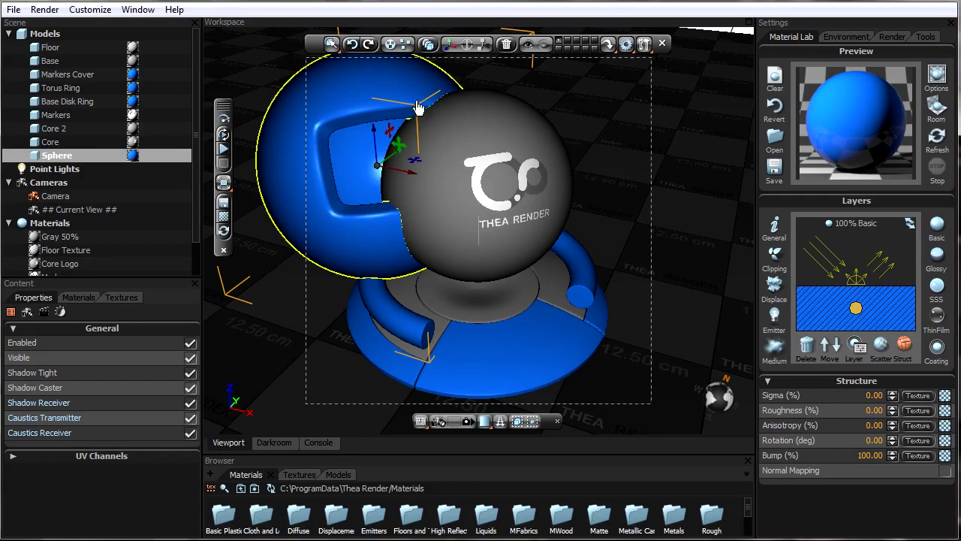
left_click(353, 46)
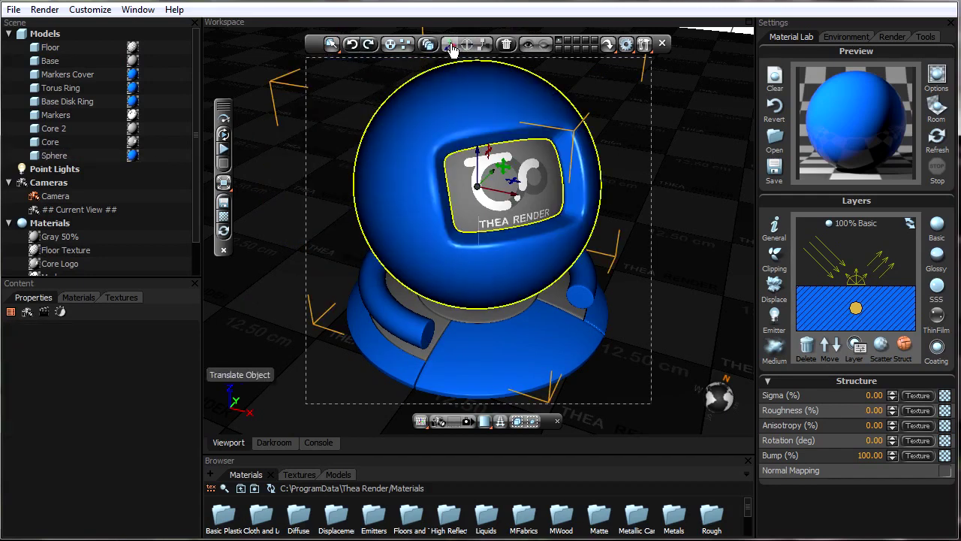
left_click(487, 46)
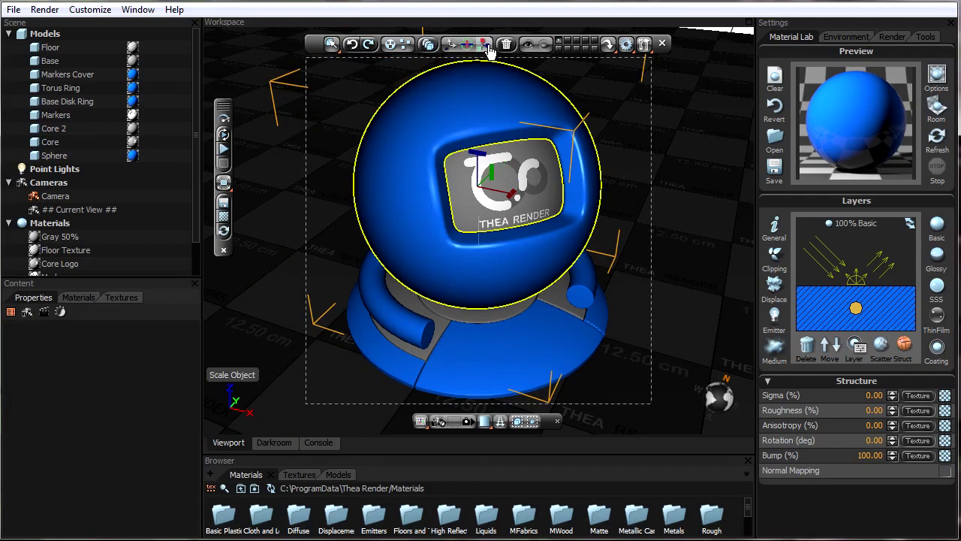
left_click(557, 204)
left_click_drag(478, 193, 591, 201)
left_click(352, 44)
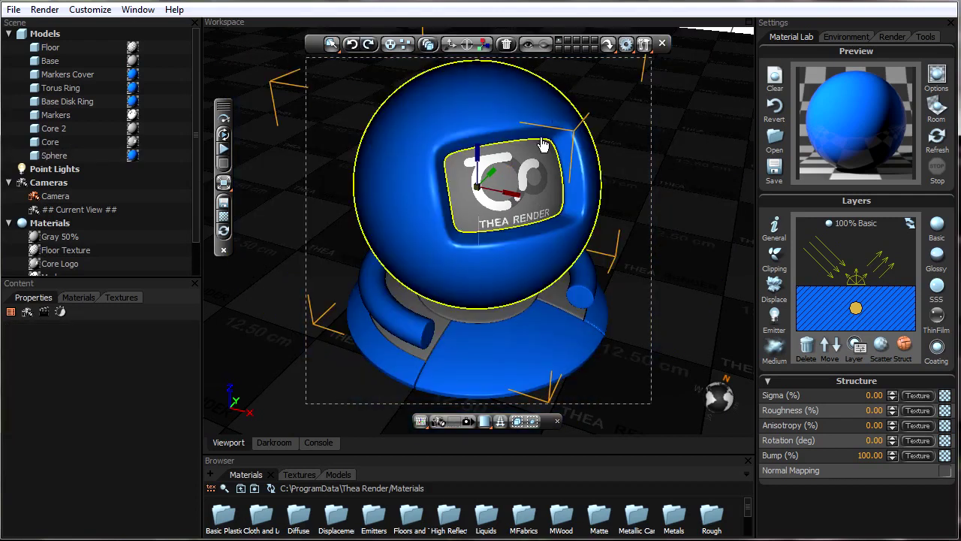
left_click(560, 45)
left_click(560, 45)
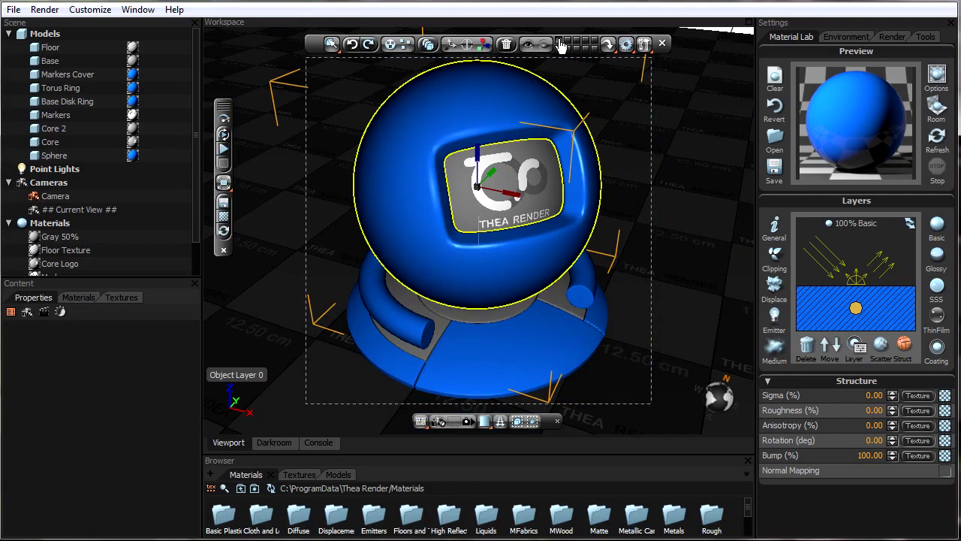
left_click(560, 45)
left_click(560, 45)
left_click(560, 45)
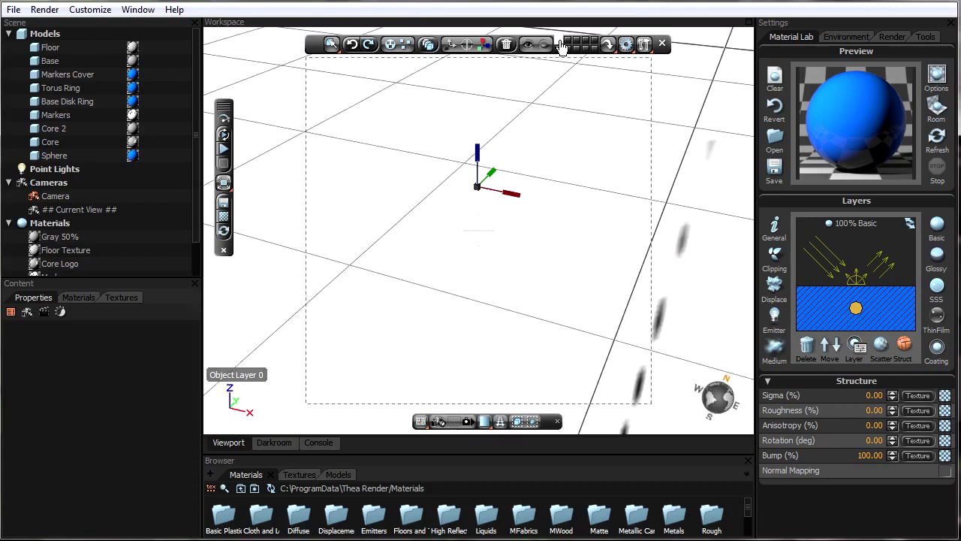
left_click(560, 45)
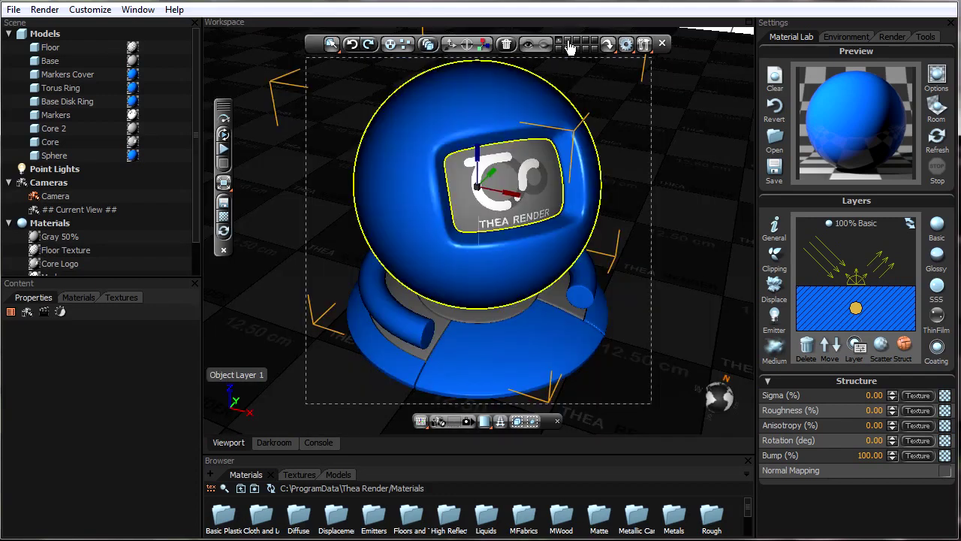
left_click(609, 46)
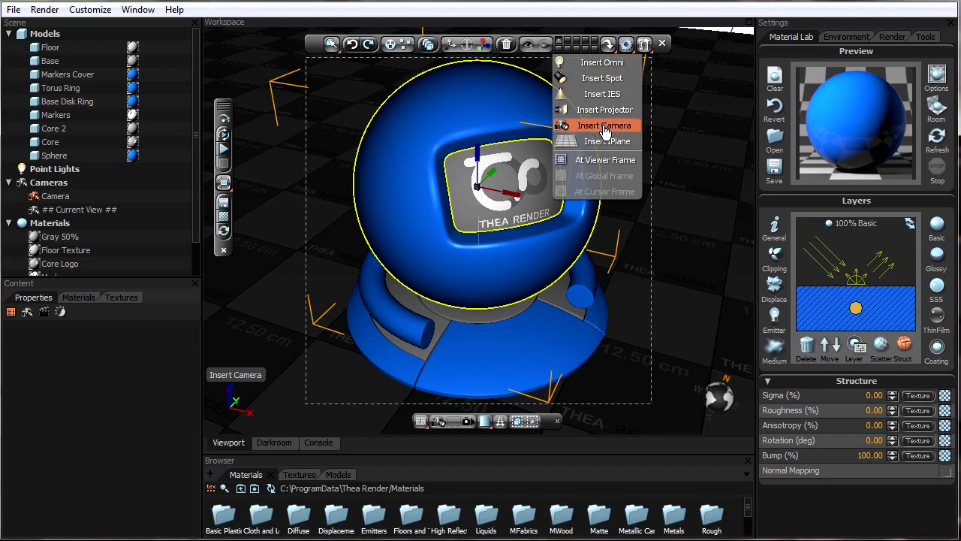
left_click(631, 49)
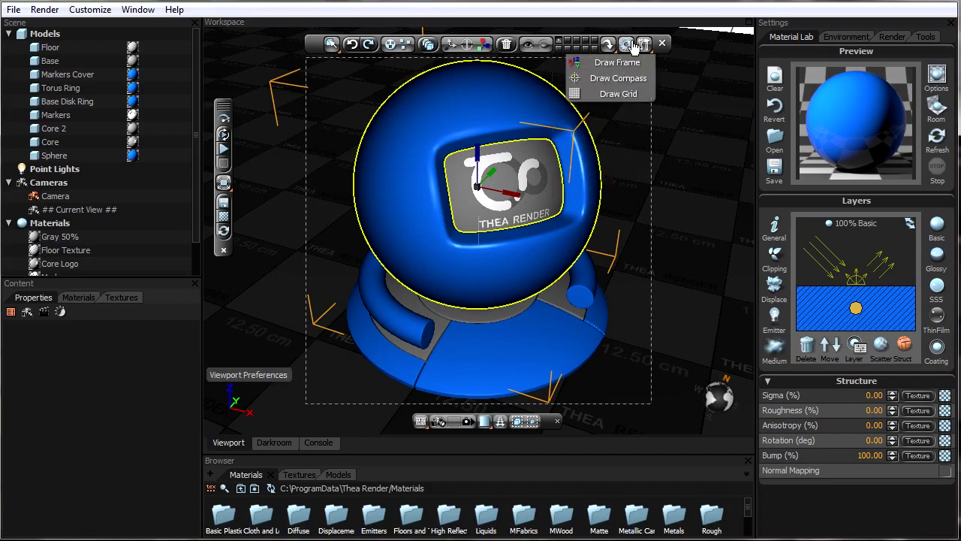
left_click(645, 45)
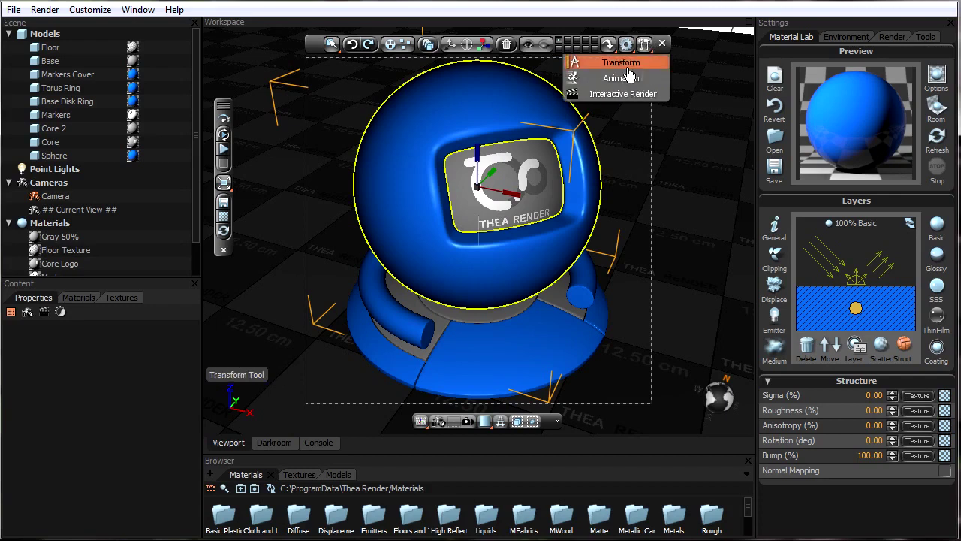
Switch the viewport's Selection/Navigation mode to Select.
left_click(332, 45)
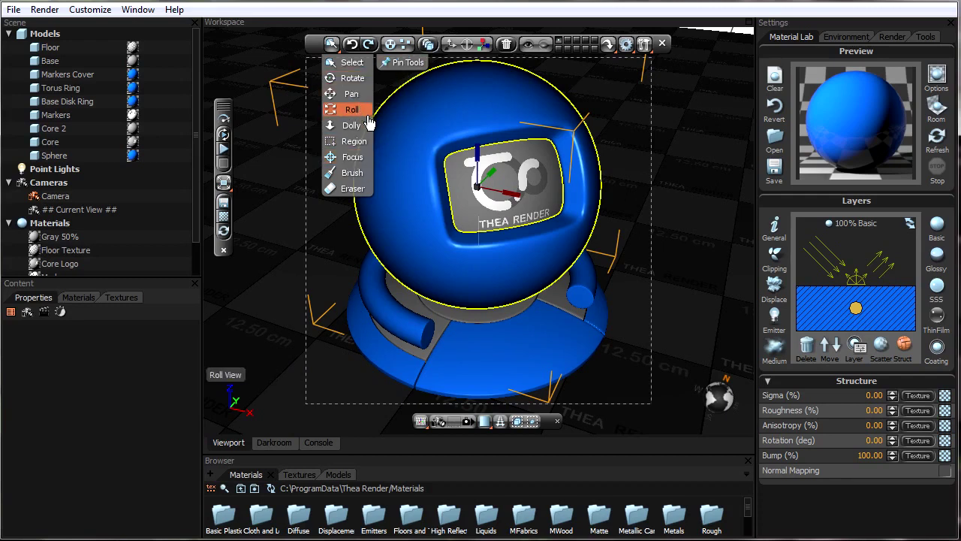
left_click(349, 65)
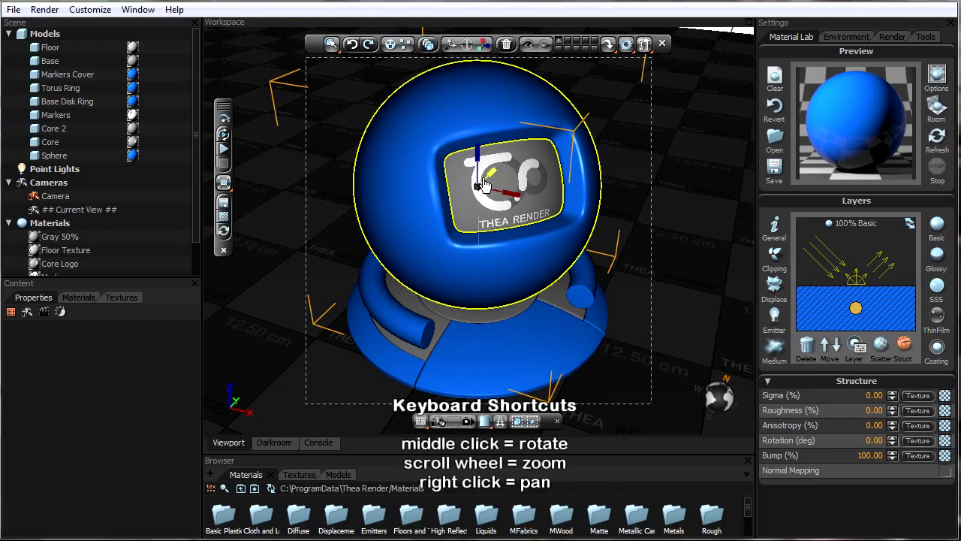
Orbit and zoom to view the sphere from a higher, tilted angle, then select the logo Core.
middle_click_drag(485, 184, 533, 192)
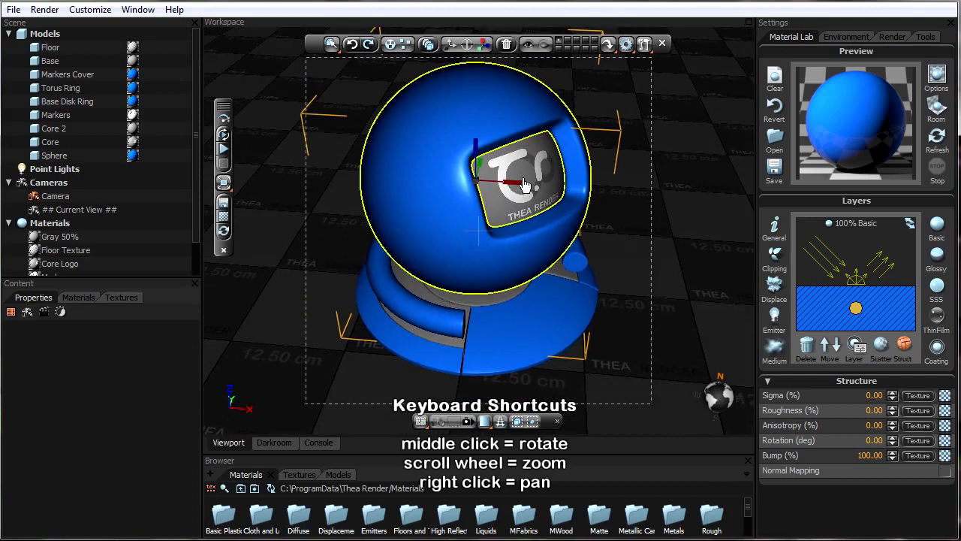
mouse_move(524, 185)
middle_mouse_down()
mouse_move(562, 144)
mouse_move(510, 173)
middle_mouse_up()
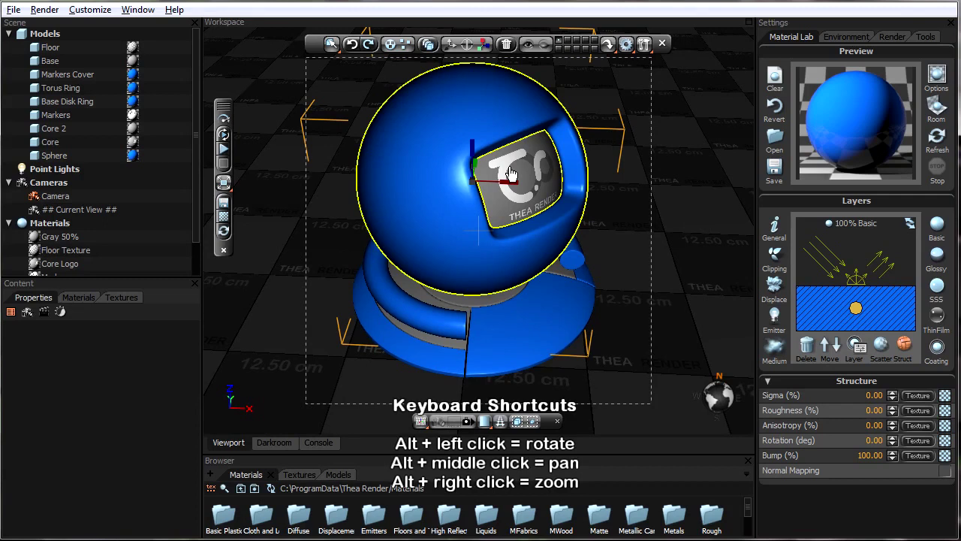
mouse_move(531, 169)
left_mouse_down("alt")
mouse_move(518, 169)
mouse_move(526, 162)
mouse_move(544, 175)
mouse_move(523, 177)
left_mouse_up("alt")
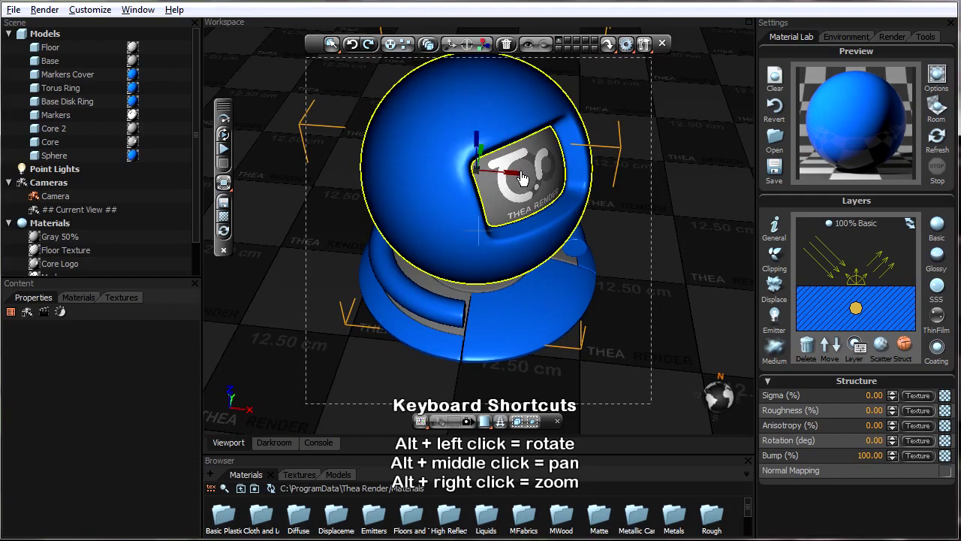
left_click_drag(500, 209, 488, 216, "alt")
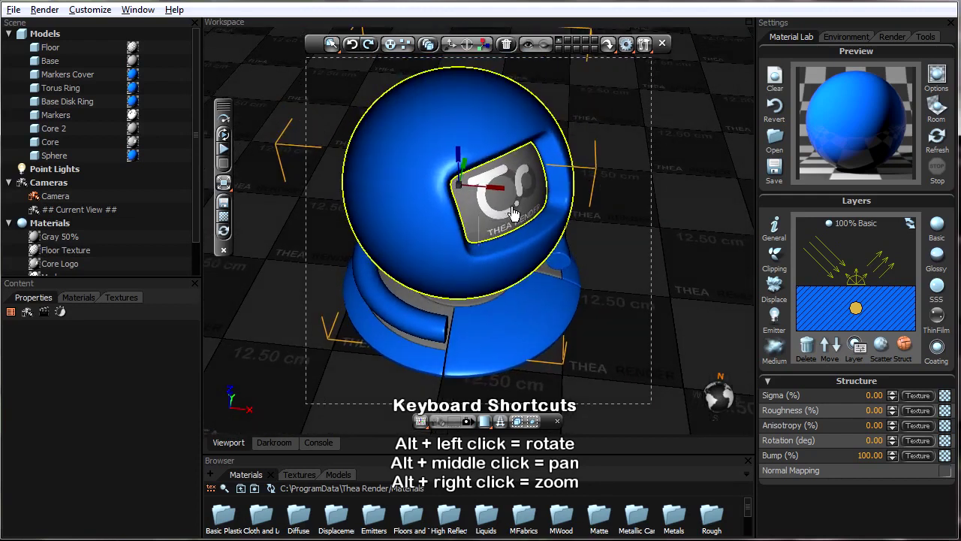
right_click_drag(521, 201, 509, 177, "alt")
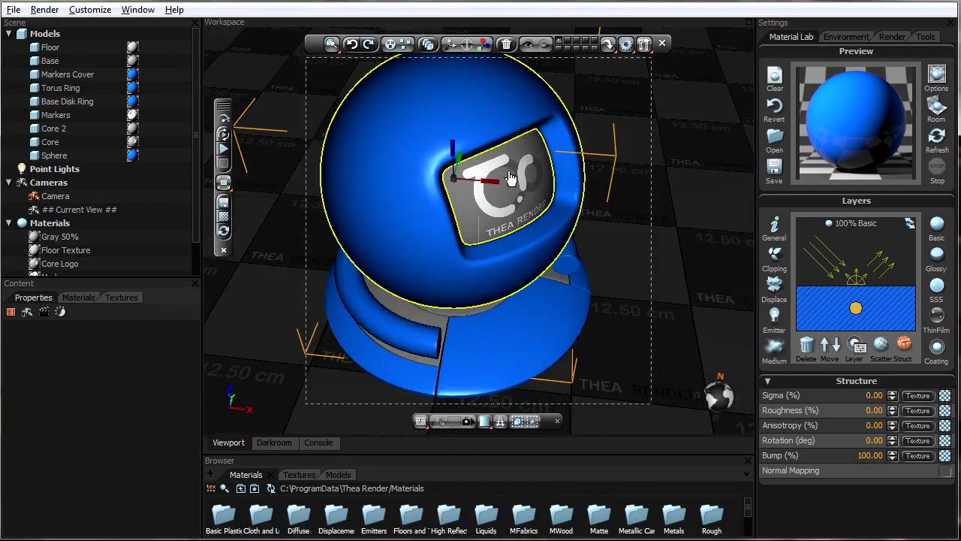
right_click_drag(536, 217, 513, 229, "alt")
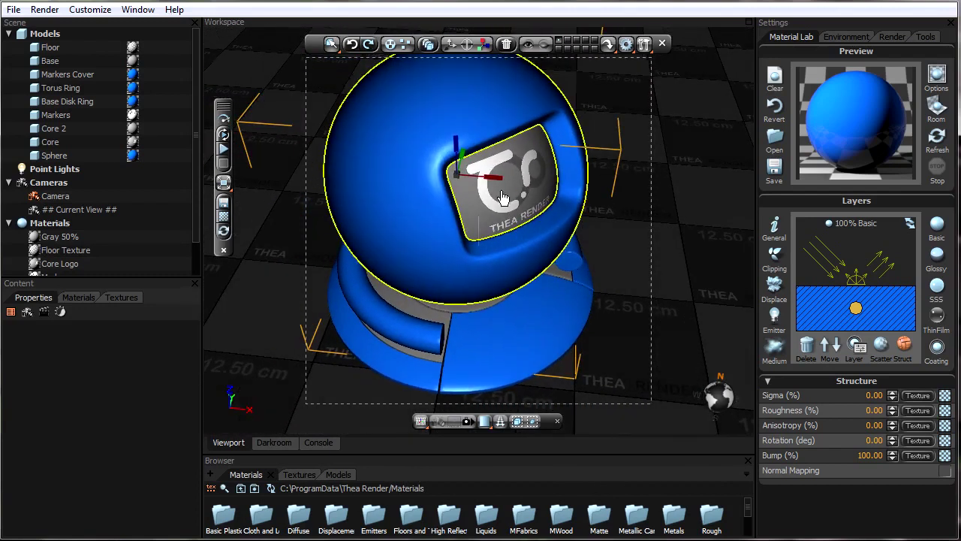
left_click(531, 203)
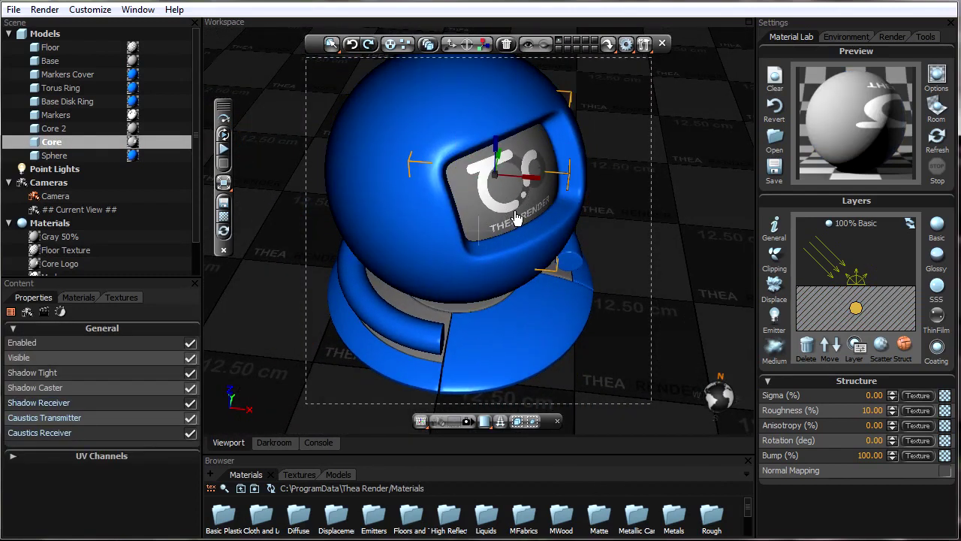
Delete the Core, Sphere and Core 2 objects with the trash icon.
left_click(507, 46)
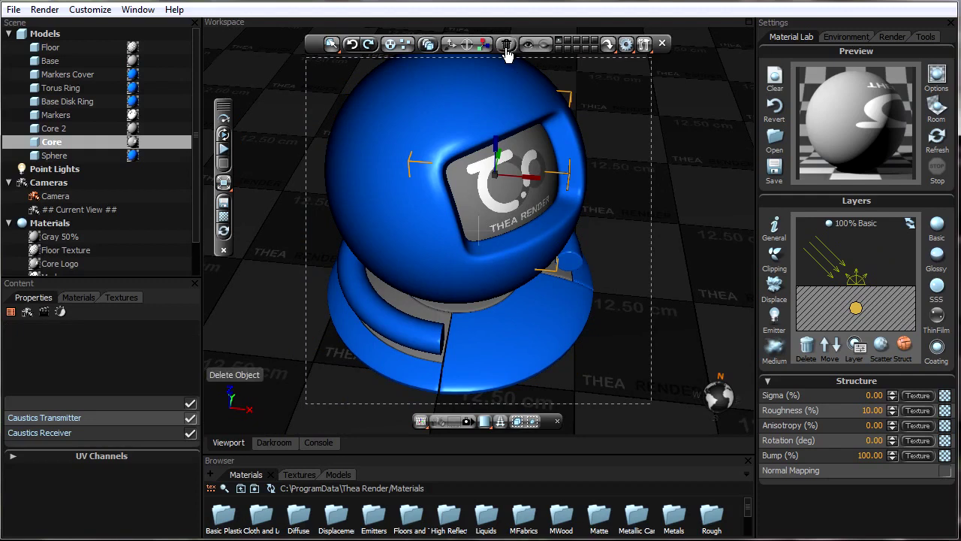
left_click(463, 122)
left_click(509, 47)
left_click(491, 130)
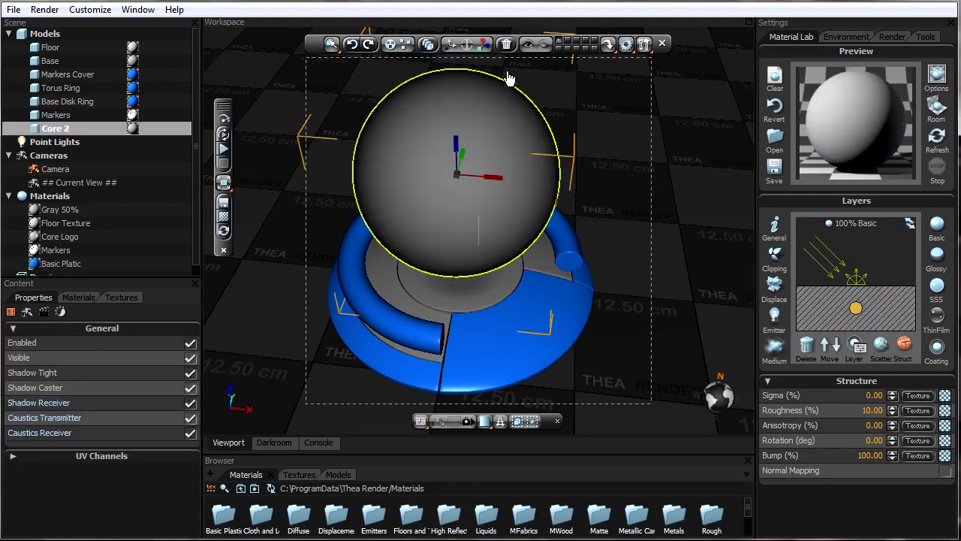
left_click(507, 45)
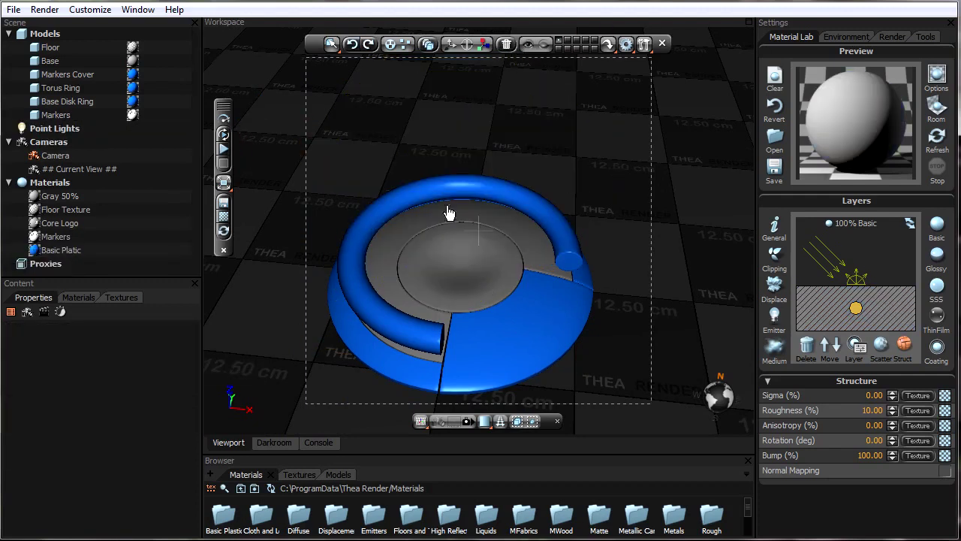
Undo the three deletions and show the Core material layer's Scattering settings.
left_click(351, 45)
left_click(351, 46)
left_click(352, 45)
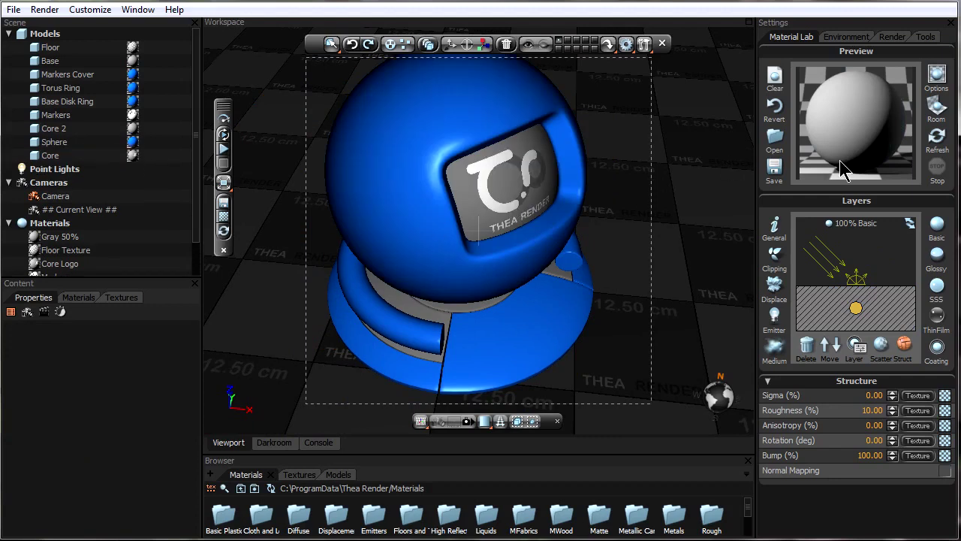
left_click(857, 345)
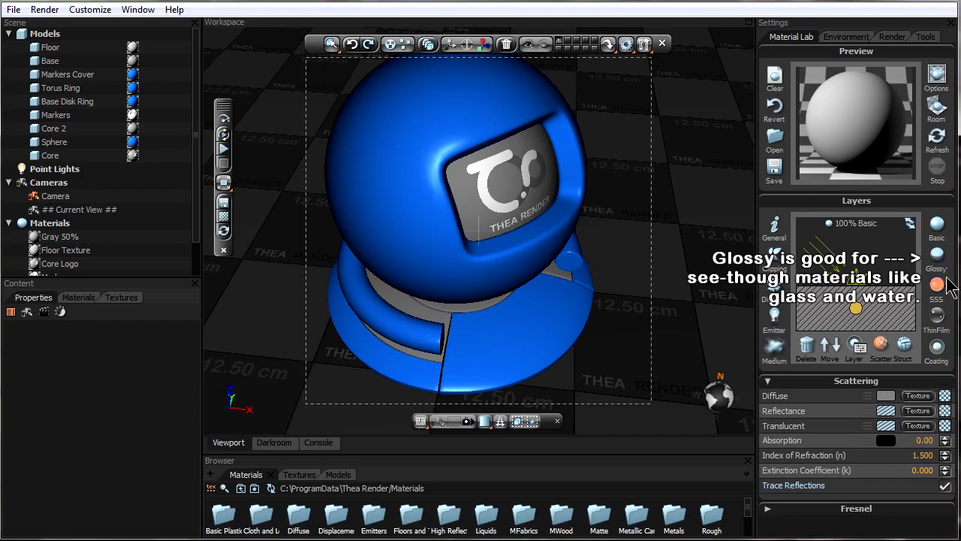
Turn on Auto Refresh and enable Physical Sky with sun in the Environment settings.
left_click(853, 38)
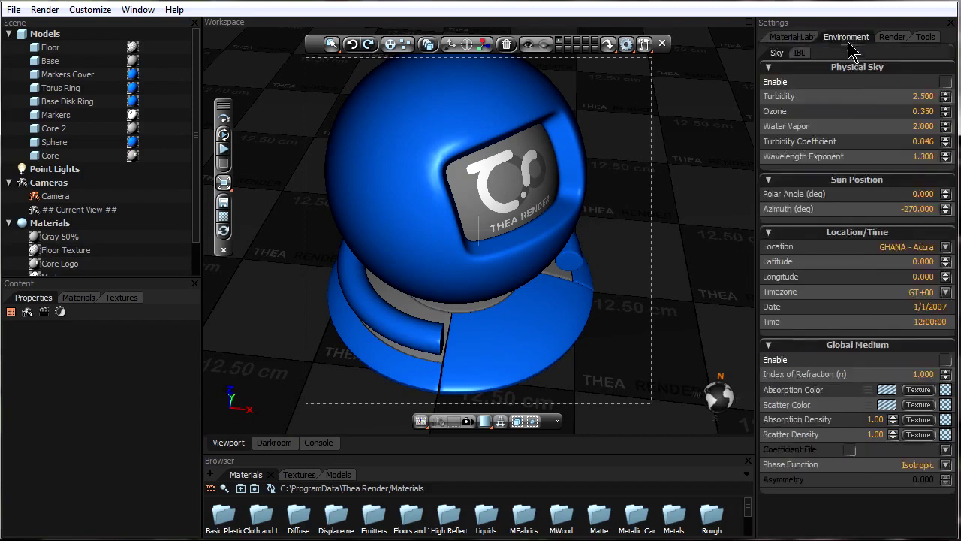
left_click(223, 133)
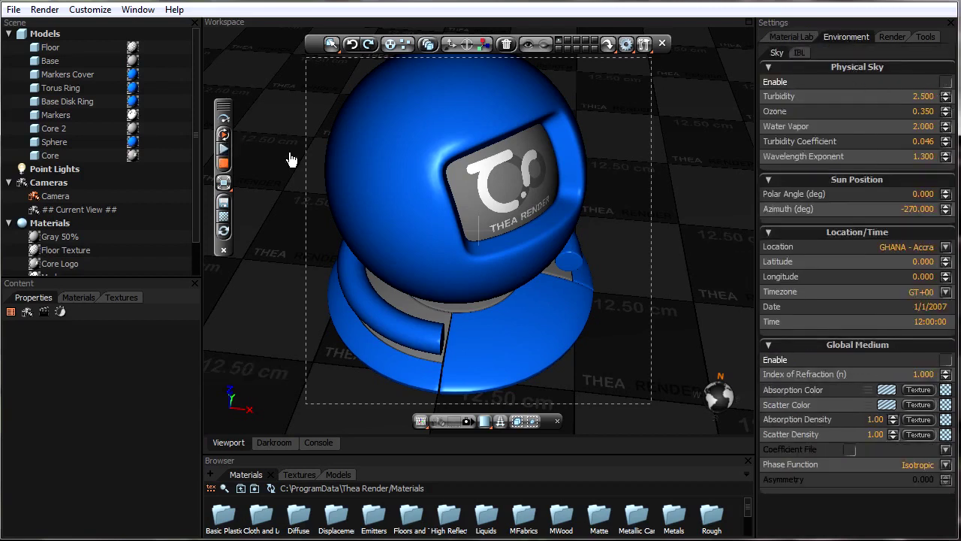
left_click(946, 82)
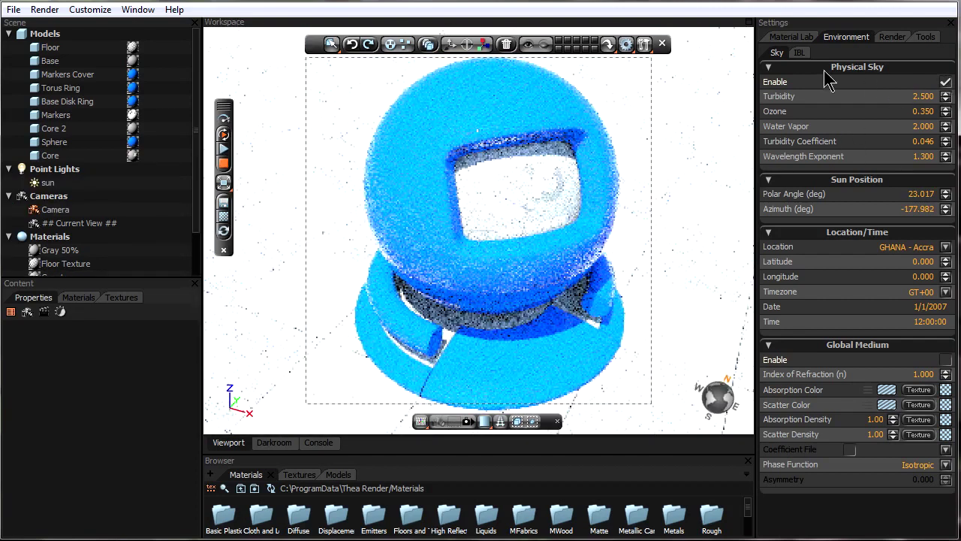
Try HDRI image lighting, return to Physical Sky, and move the sun to polar 76.107°, azimuth 73.909°.
left_click(799, 53)
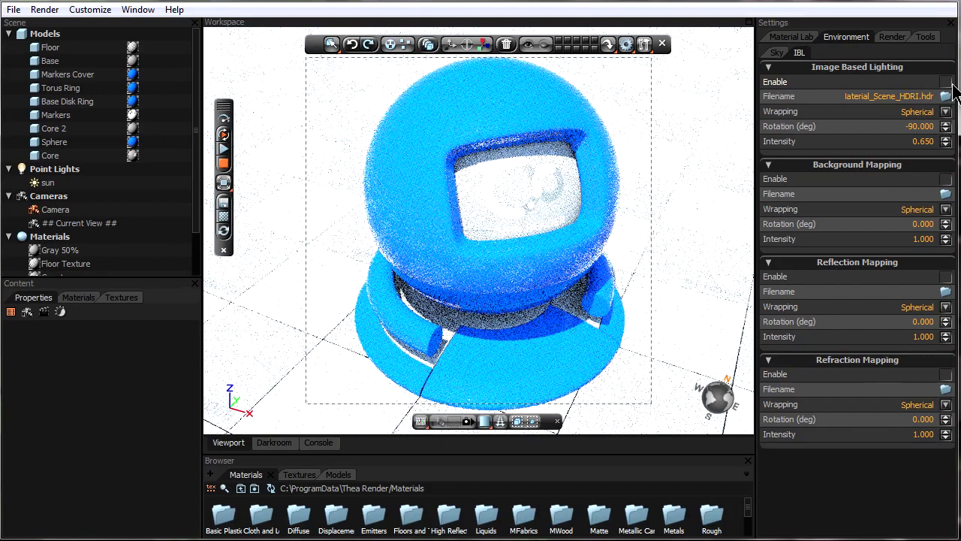
left_click(946, 81)
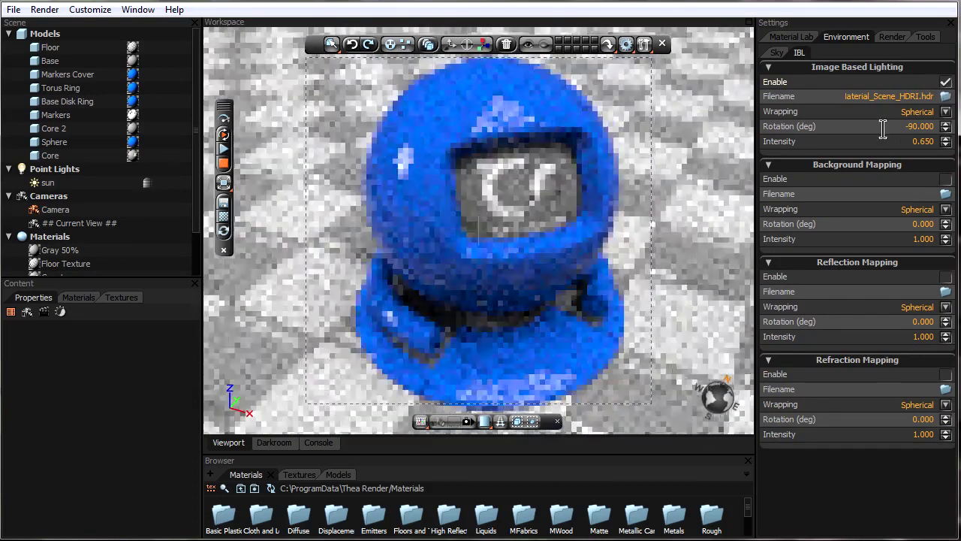
left_click(776, 52)
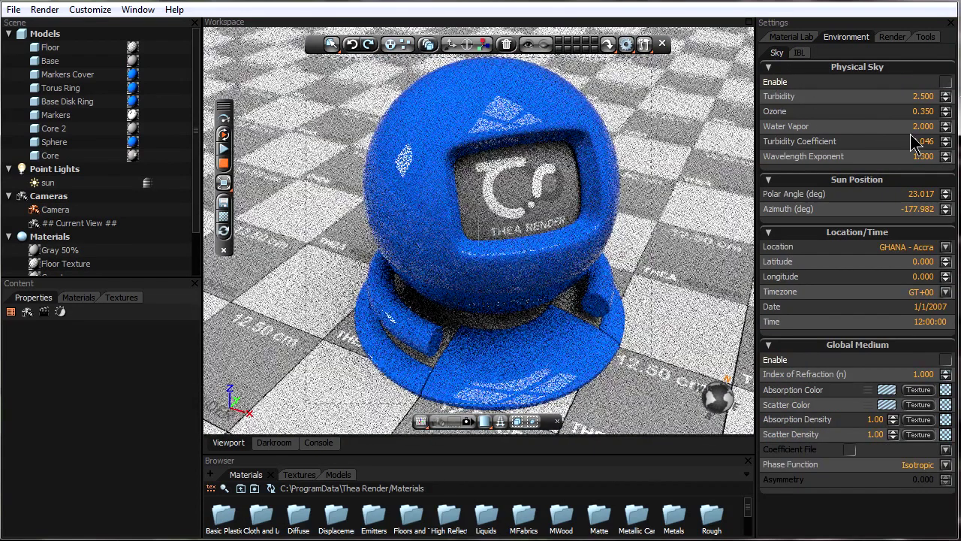
left_click(947, 81)
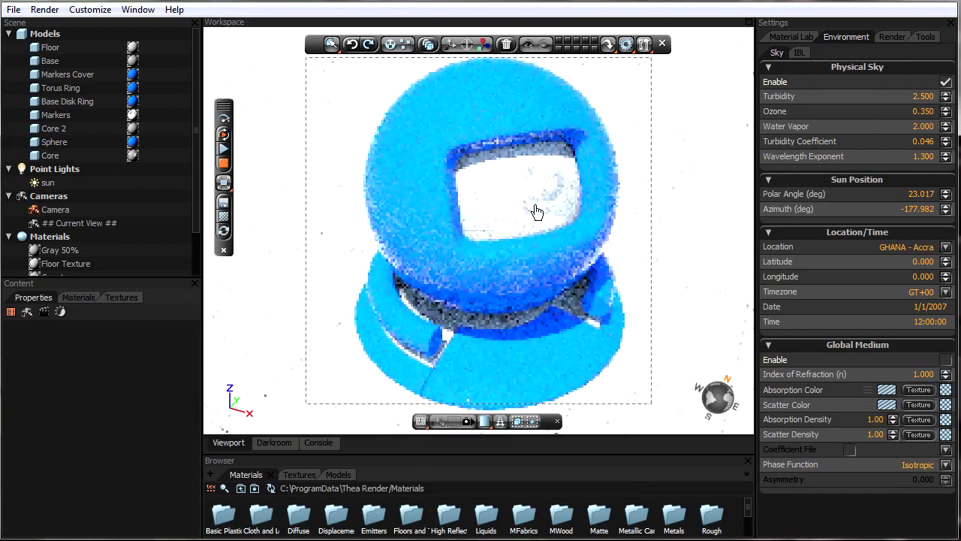
left_click(55, 183)
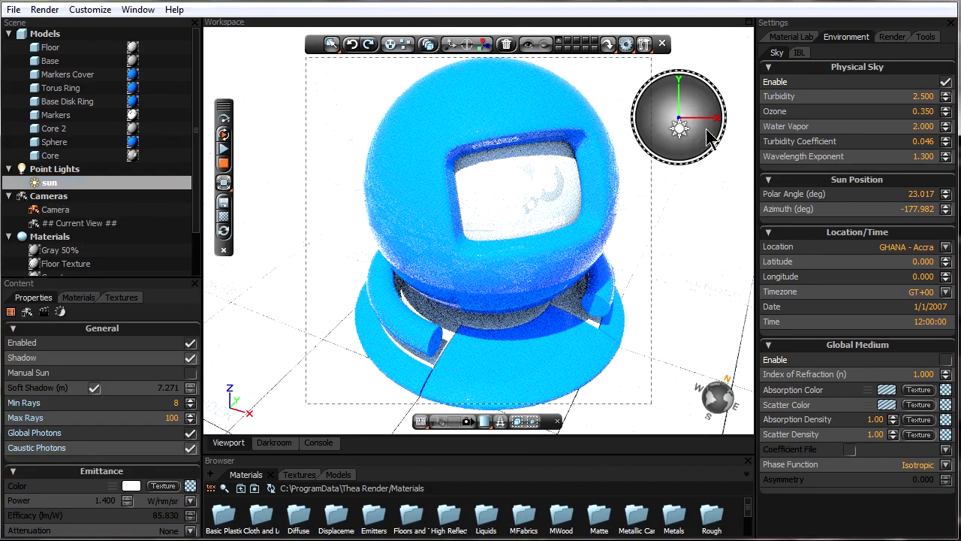
left_click_drag(689, 132, 641, 106)
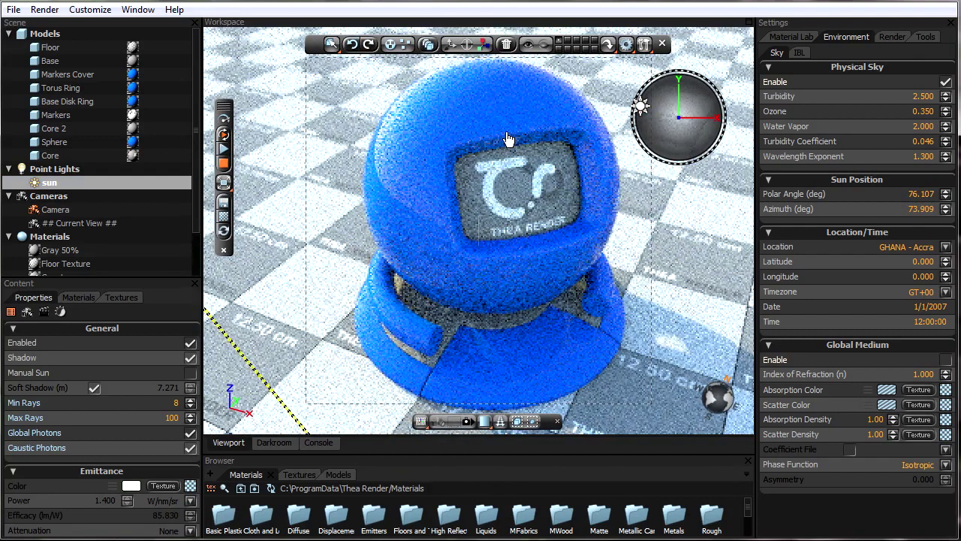
Switch the render engine core to Adaptive (BSD), then look over its Biased RT and Biased GI settings.
left_click(893, 37)
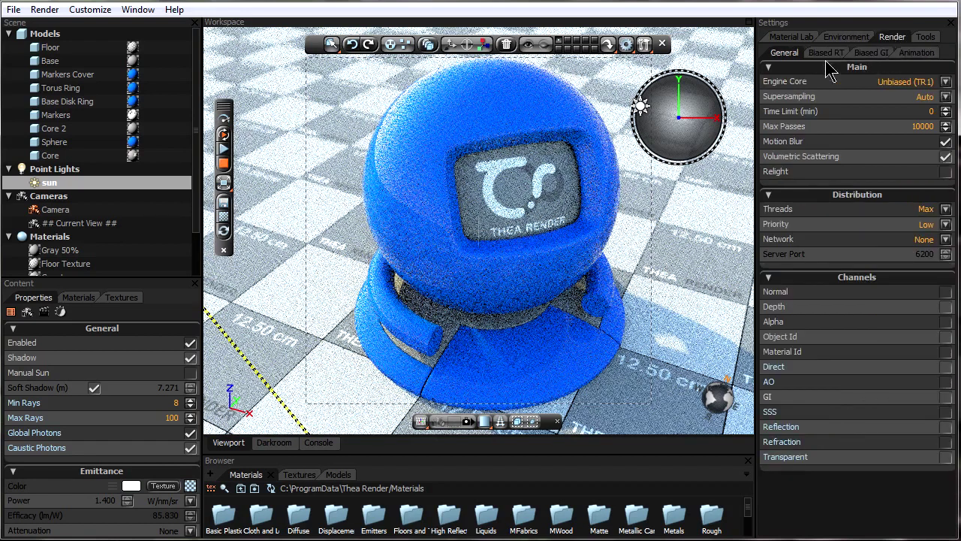
left_click(947, 83)
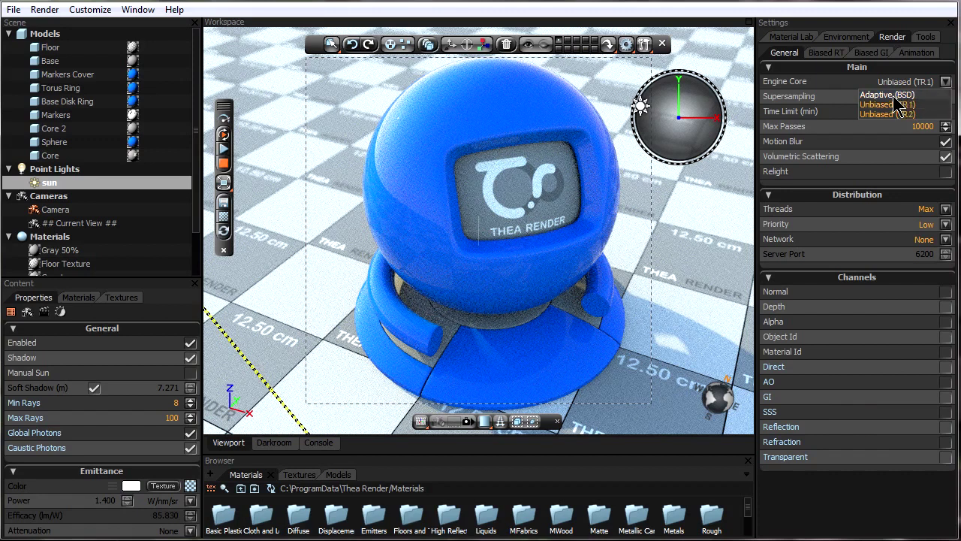
left_click(903, 96)
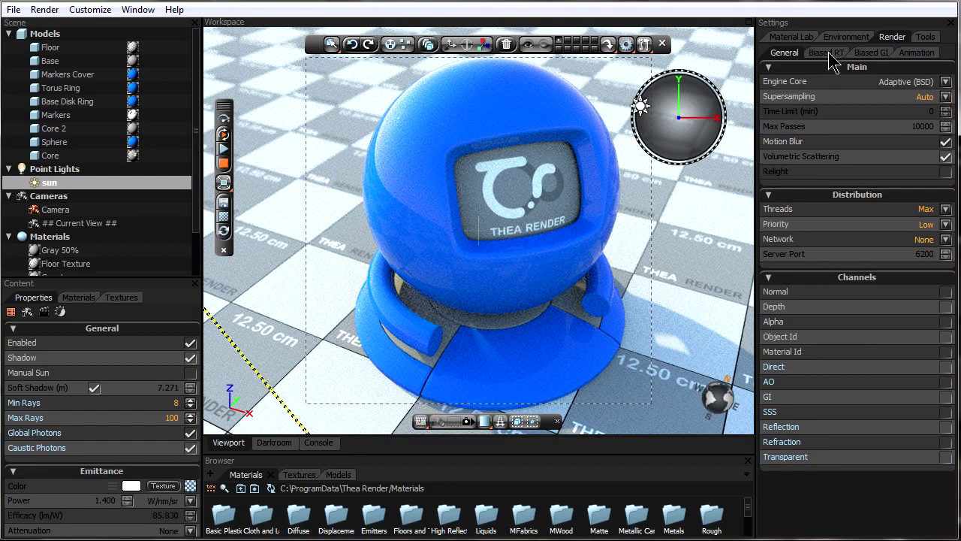
left_click(828, 54)
left_click(864, 56)
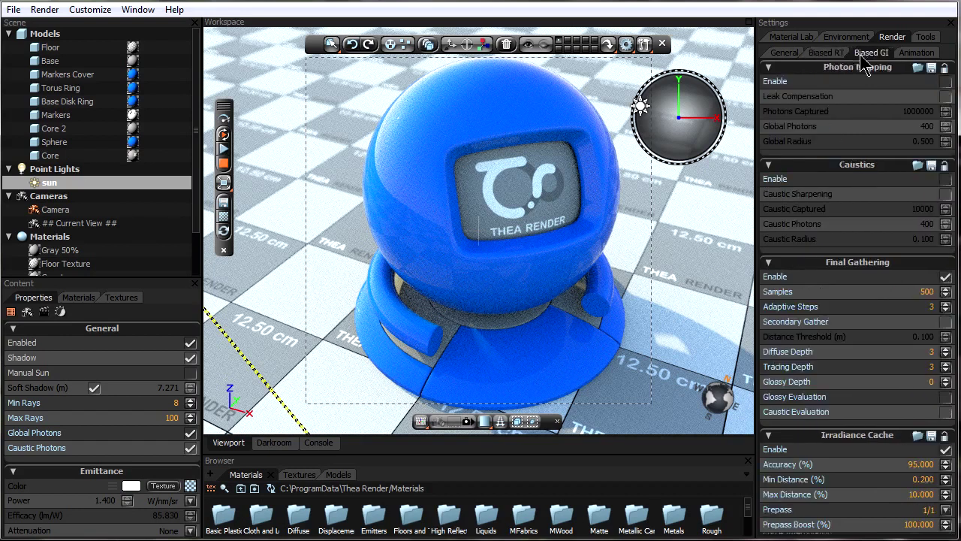
left_click(826, 53)
left_click(786, 54)
Keep Adaptive (BSD) as the core and recheck the Biased RT and GI tabs before returning to General.
left_click(913, 83)
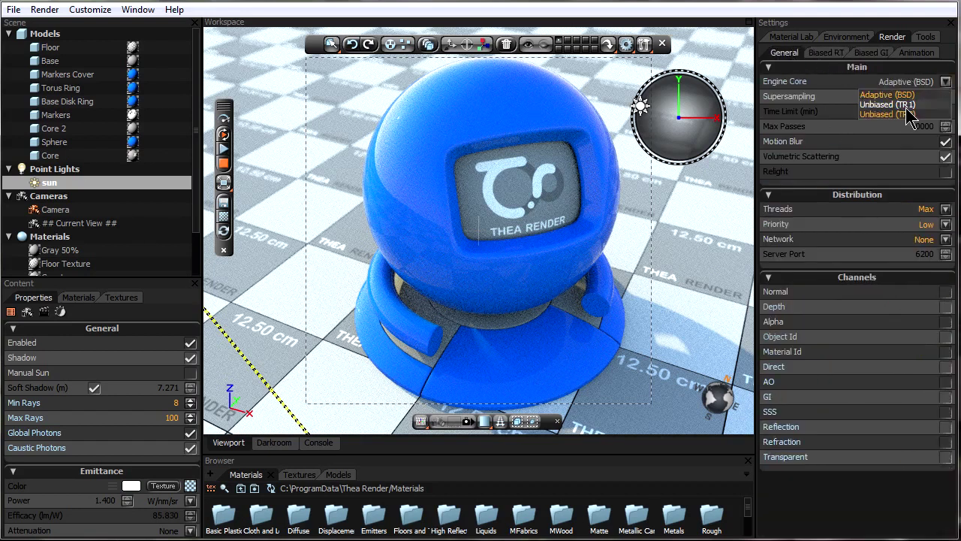
left_click(886, 94)
left_click(826, 53)
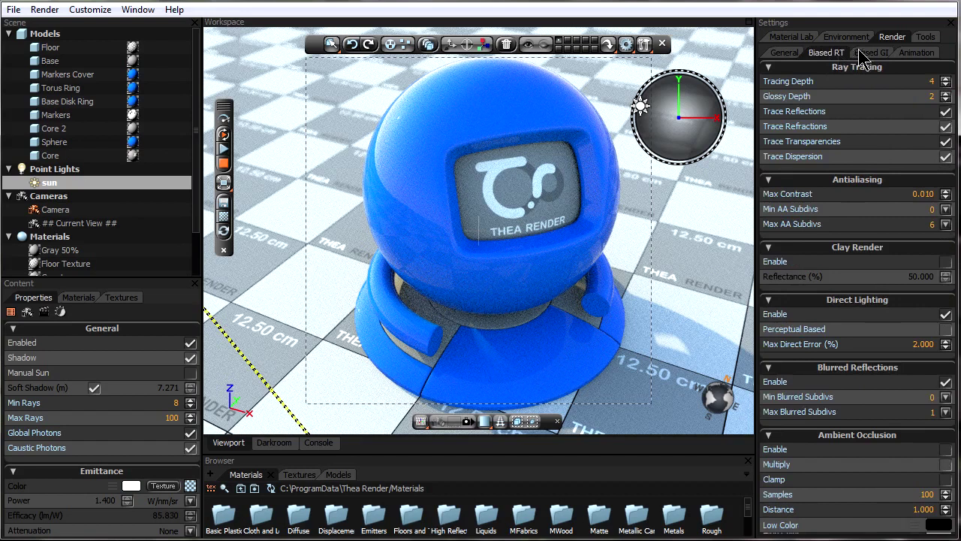
left_click(863, 55)
left_click(826, 54)
left_click(867, 54)
left_click(814, 55)
left_click(787, 54)
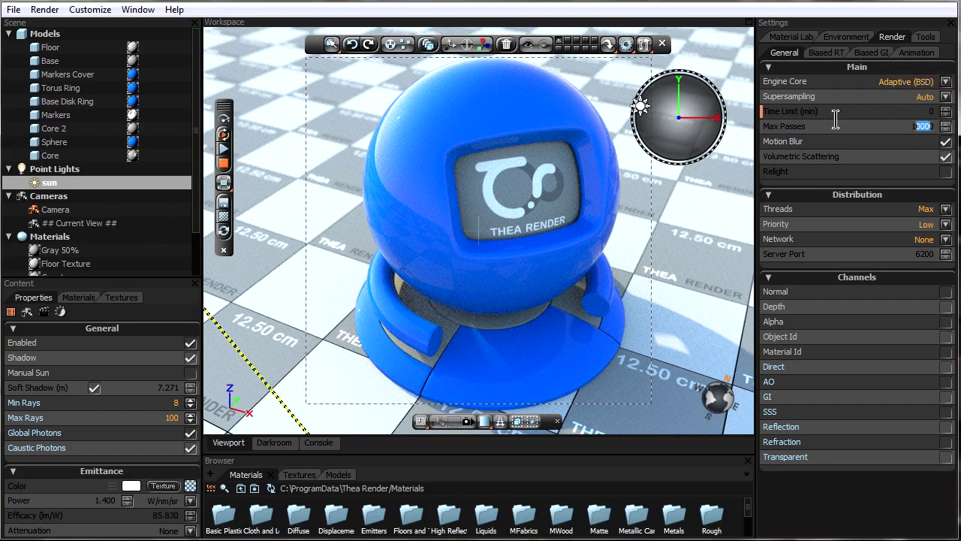
Leave Max Passes at 10000, set the engine core to Unbiased (TR1), and show the Animation settings.
double_click(931, 126)
key("Return")
left_click(945, 81)
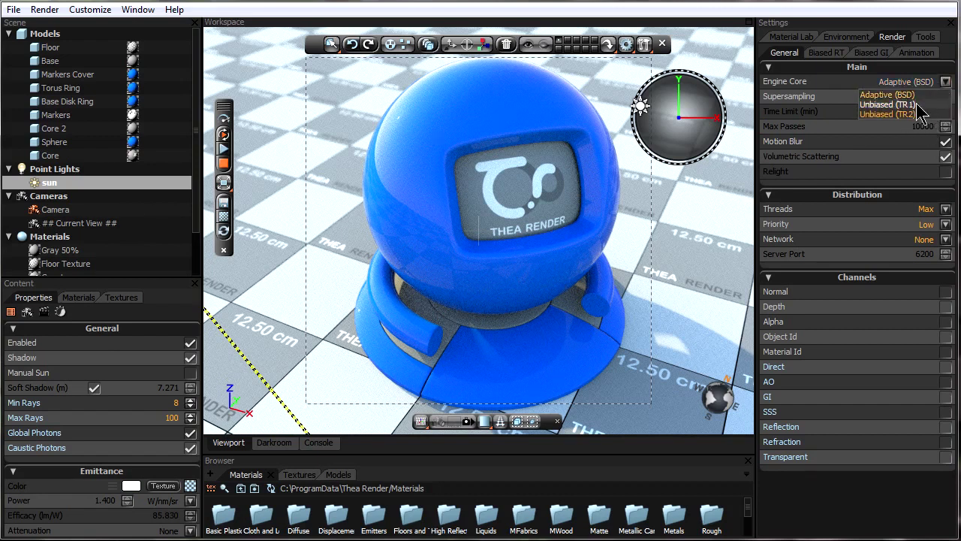
left_click(917, 104)
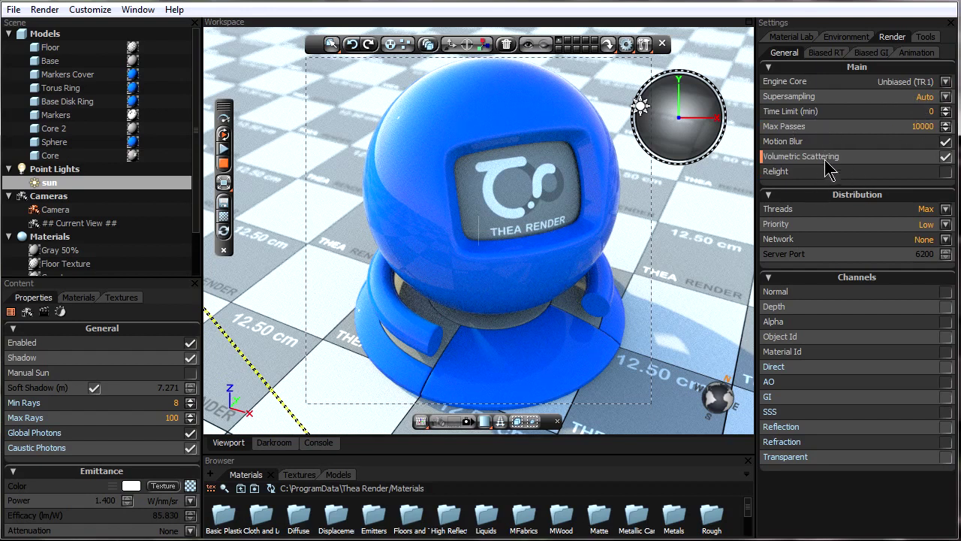
left_click(923, 82)
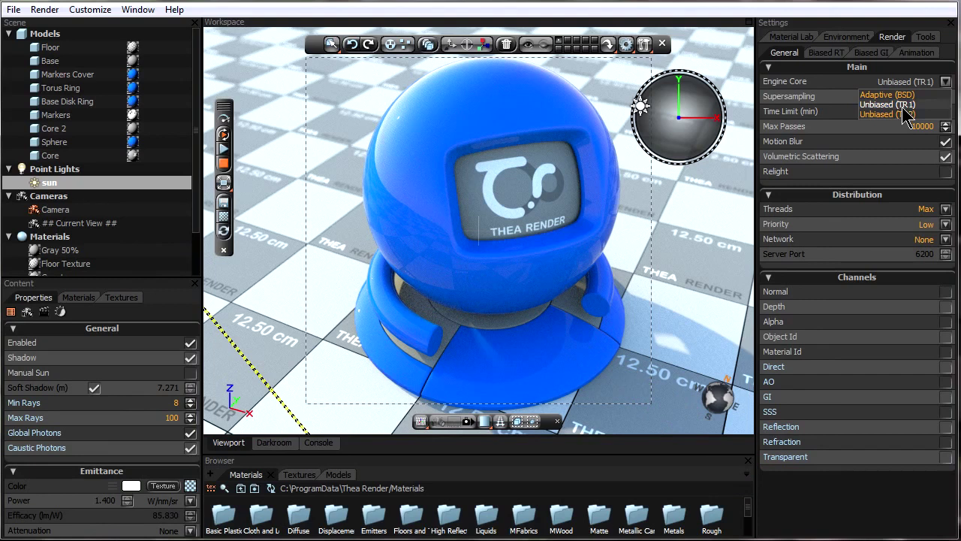
left_click(903, 106)
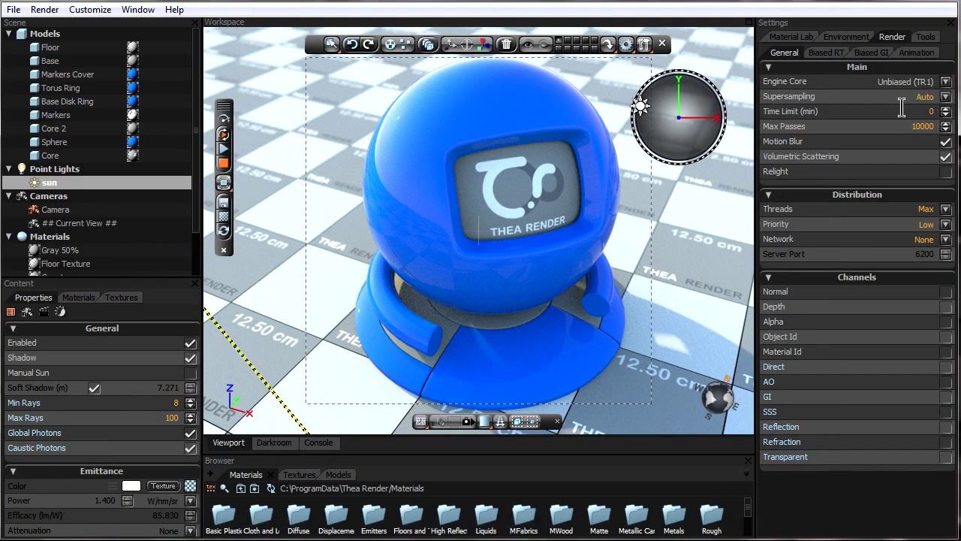
left_click(928, 56)
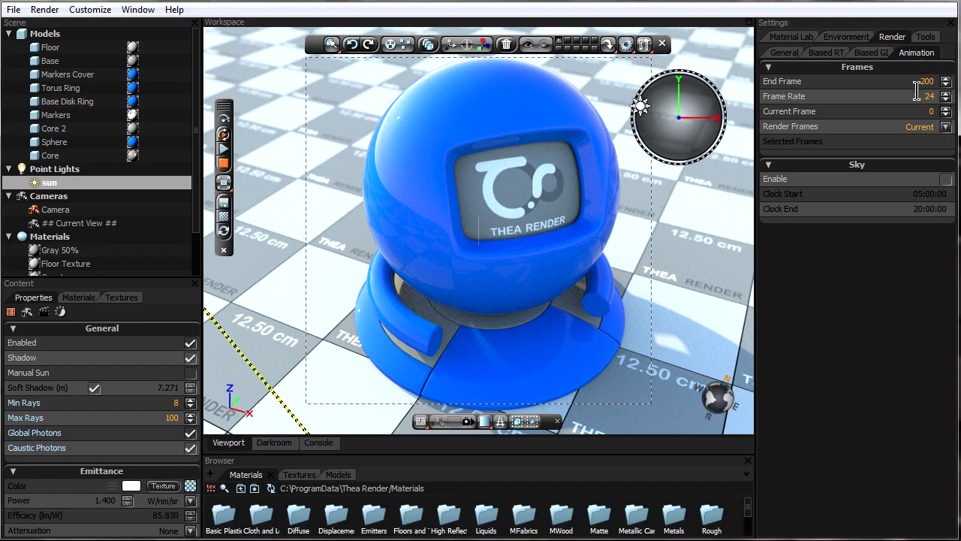
Show the Tools tab's Instancing options: Population 1000, Minimum Distance 1.000, and the Populate, Brush, Erase and Clear tools.
left_click(926, 38)
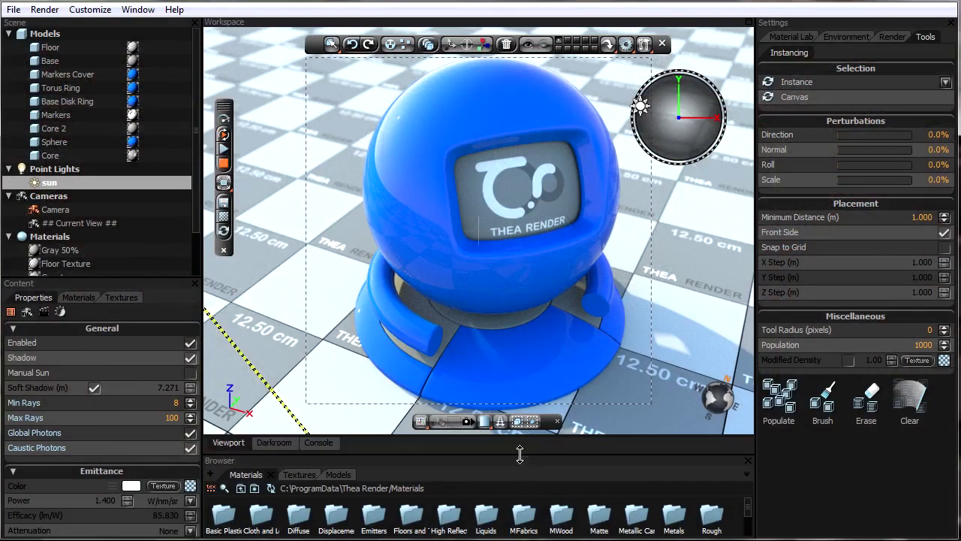
Drag Blue Jeans from Cloth and Leather onto the sphere and orbit to see the denim fabric.
left_click_drag(520, 452, 519, 425)
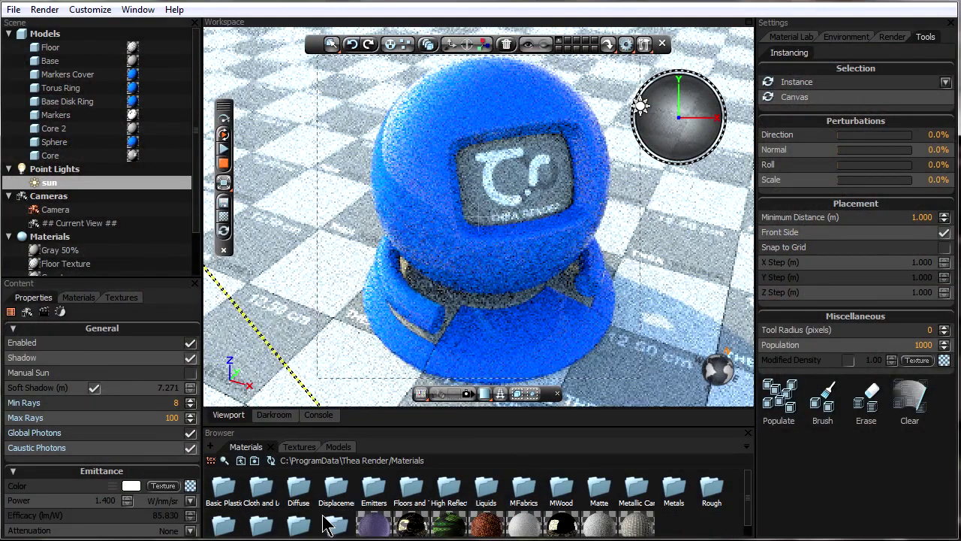
double_click(262, 491)
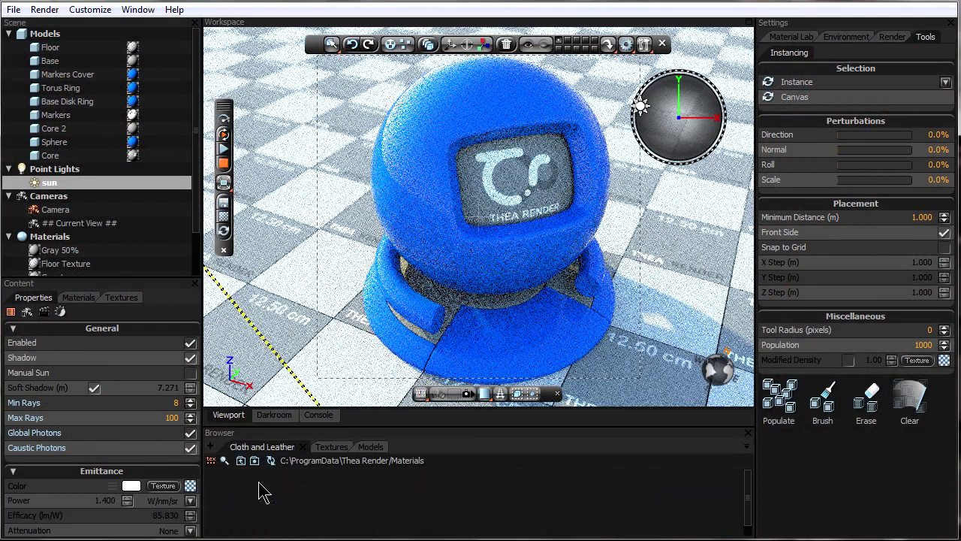
left_click_drag(224, 488, 440, 201)
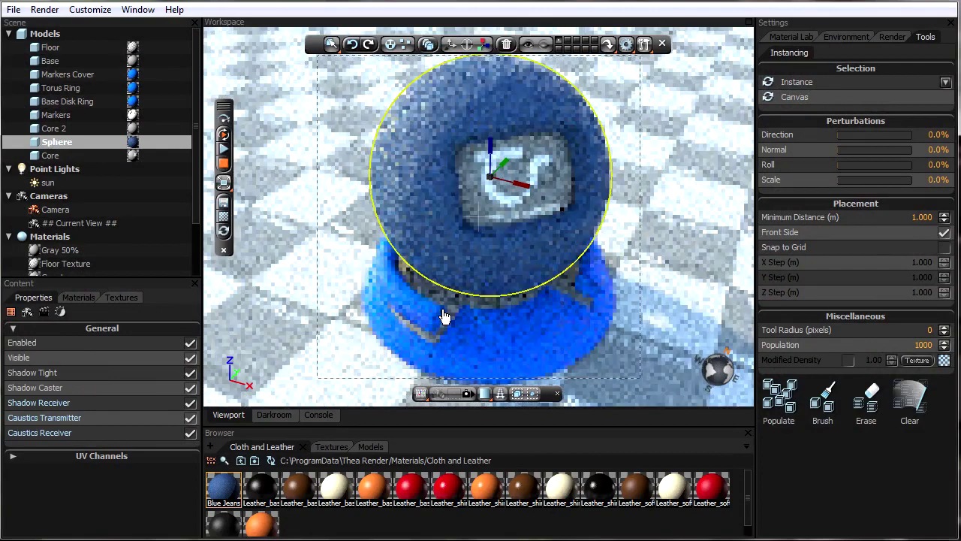
middle_click_drag(444, 317, 465, 226)
mouse_move(451, 301)
middle_mouse_down()
mouse_move(481, 285)
mouse_move(471, 283)
mouse_move(468, 300)
middle_mouse_up()
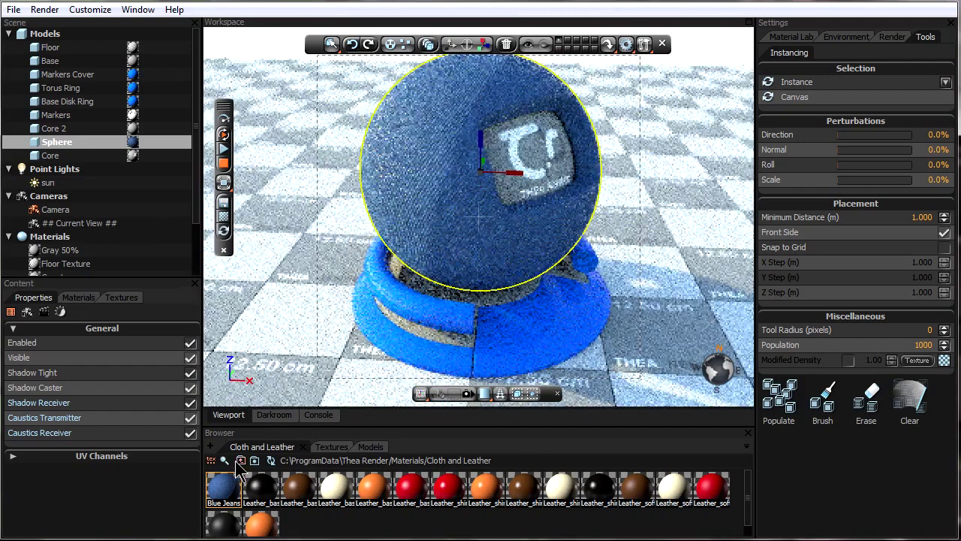
left_click(240, 461)
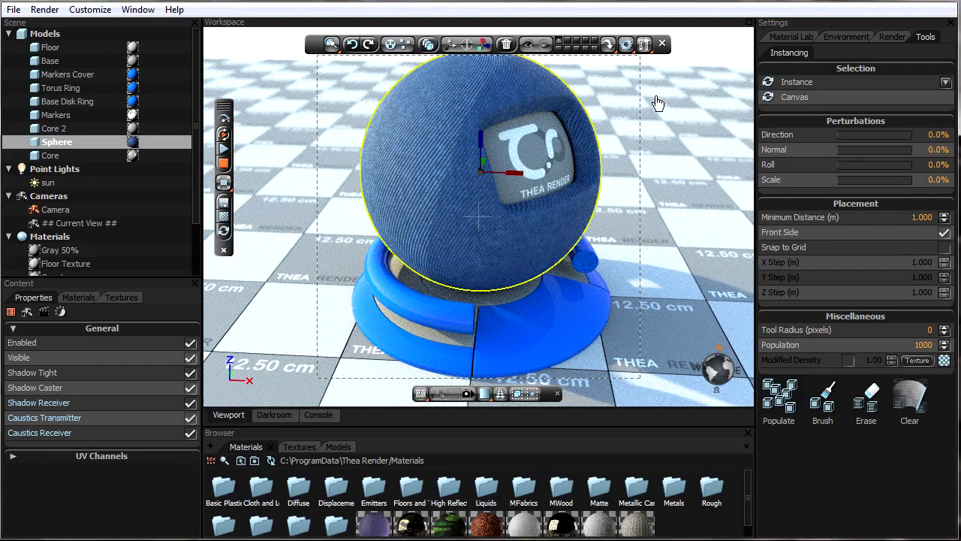
left_click(644, 46)
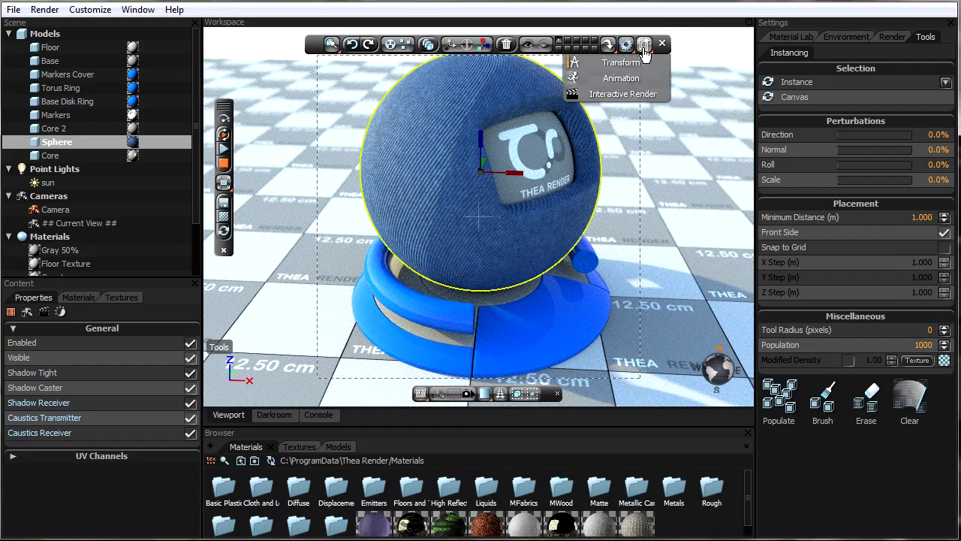
left_click(609, 64)
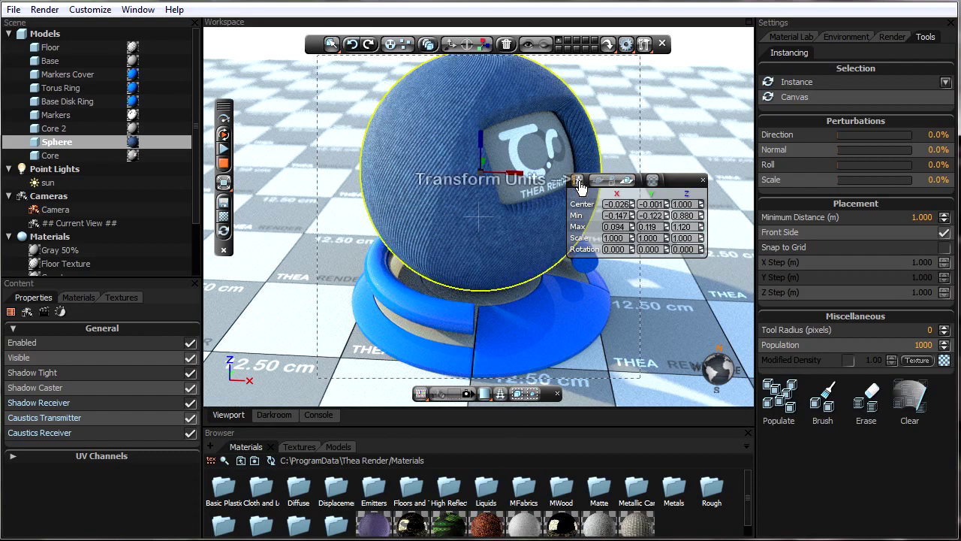
mouse_move(582, 194)
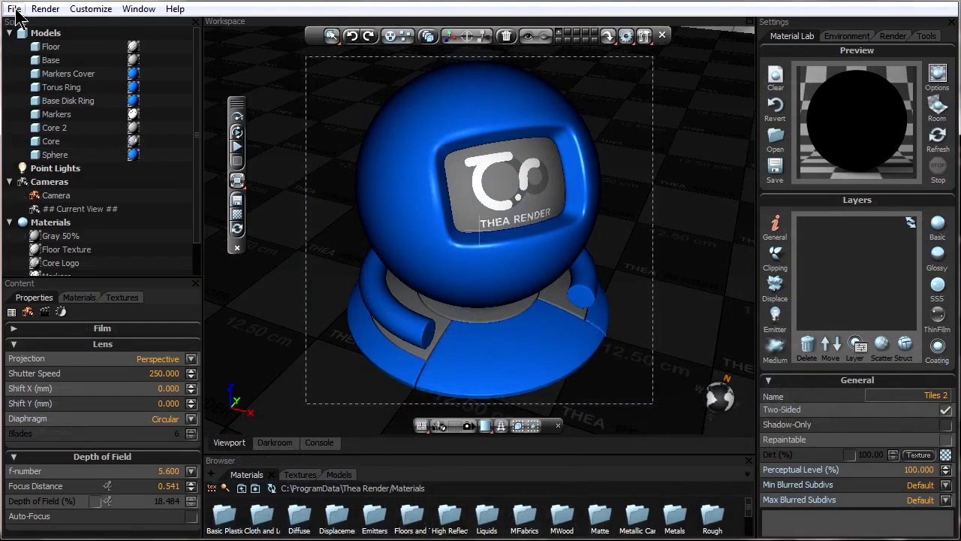
Start a Save As with the file type set to Thea Pack Files (*.pack.thea).
left_click(15, 10)
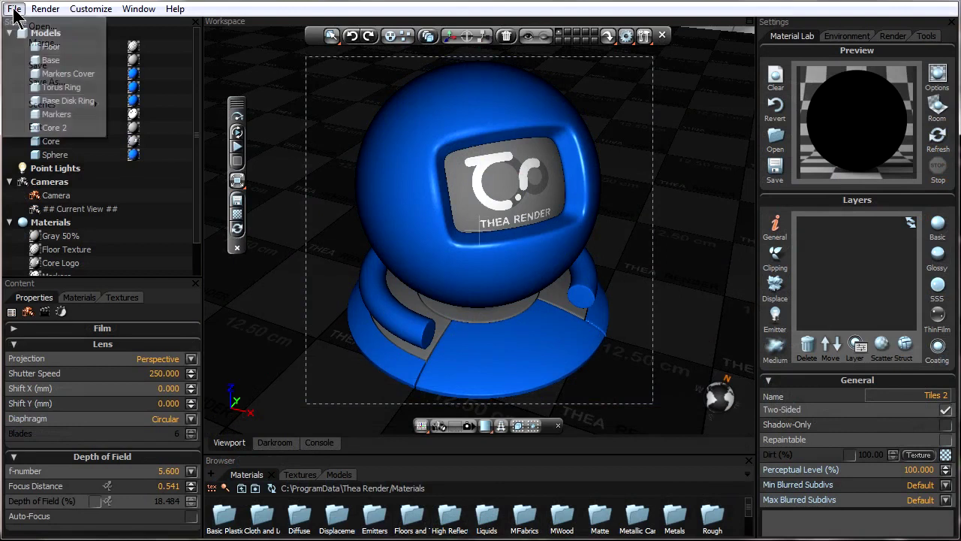
left_click(59, 82)
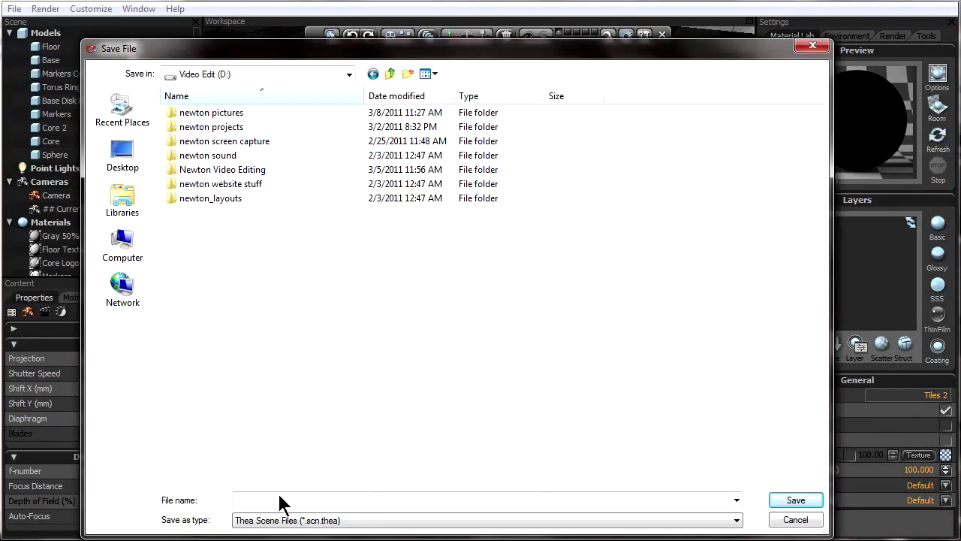
left_click(273, 520)
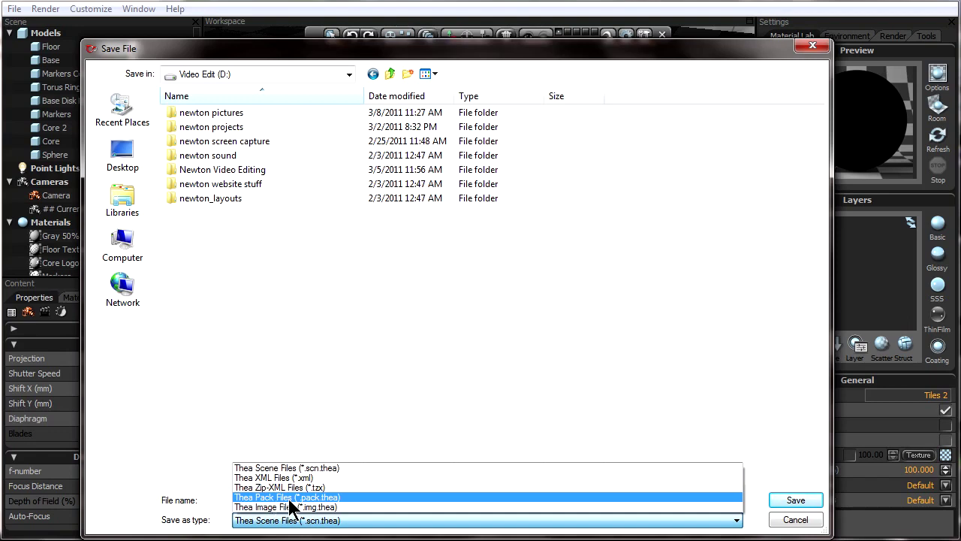
left_click(290, 499)
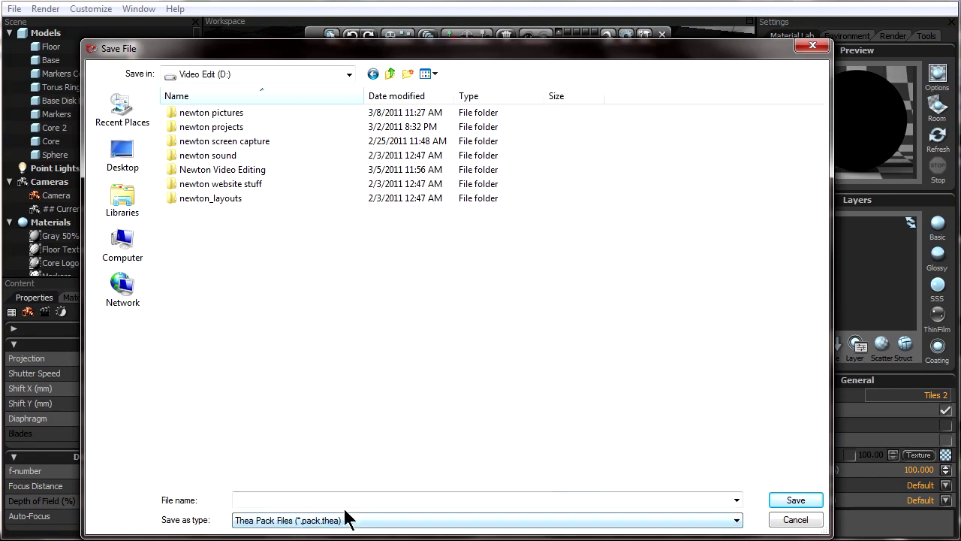